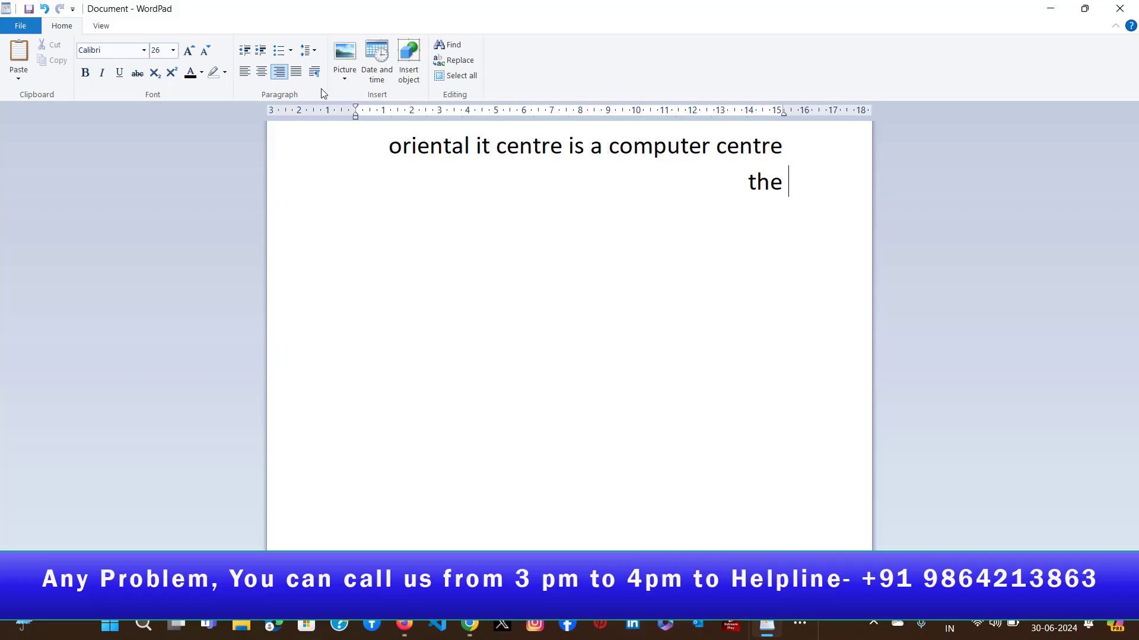
- Complete the second sentence so it reads "the address of the institute is guwahati assam"
type("addre")
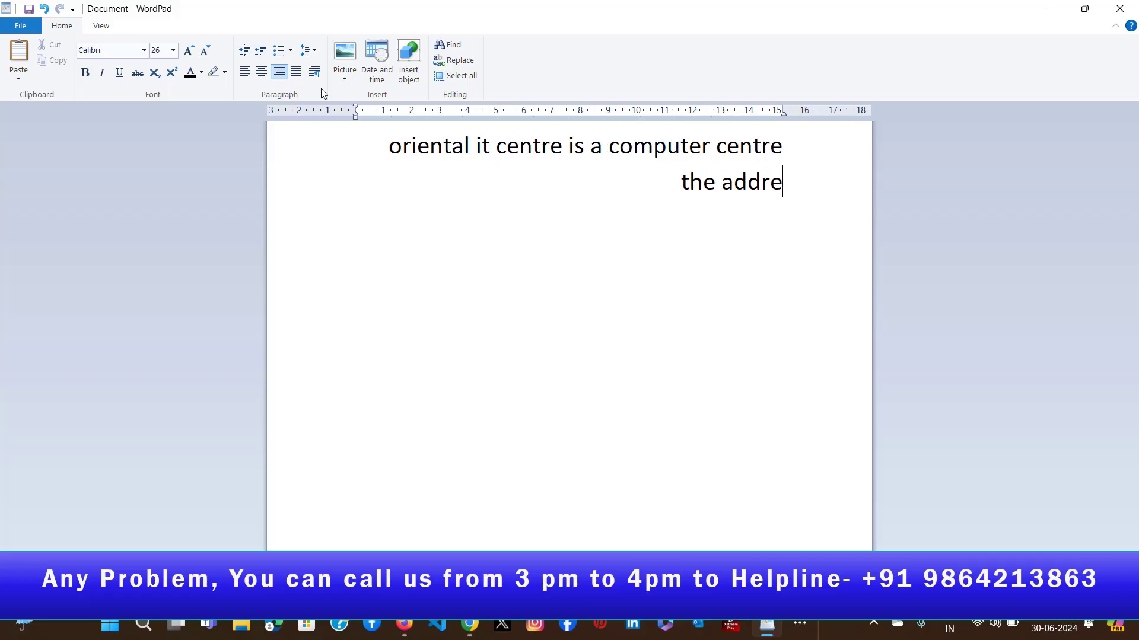
type("ss of the")
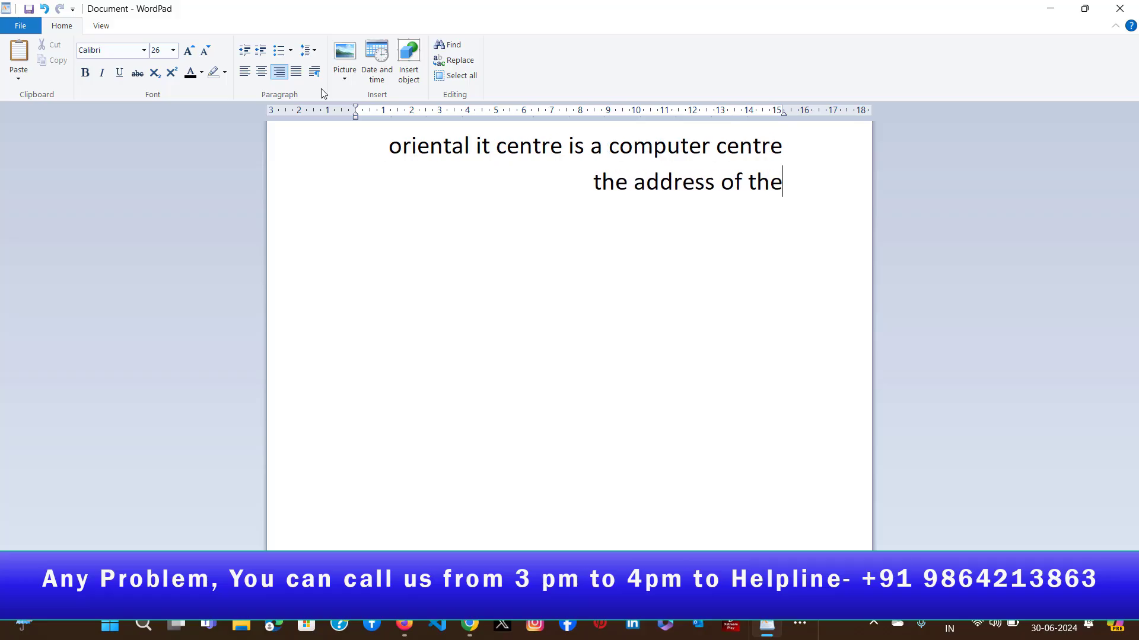
type(" inst")
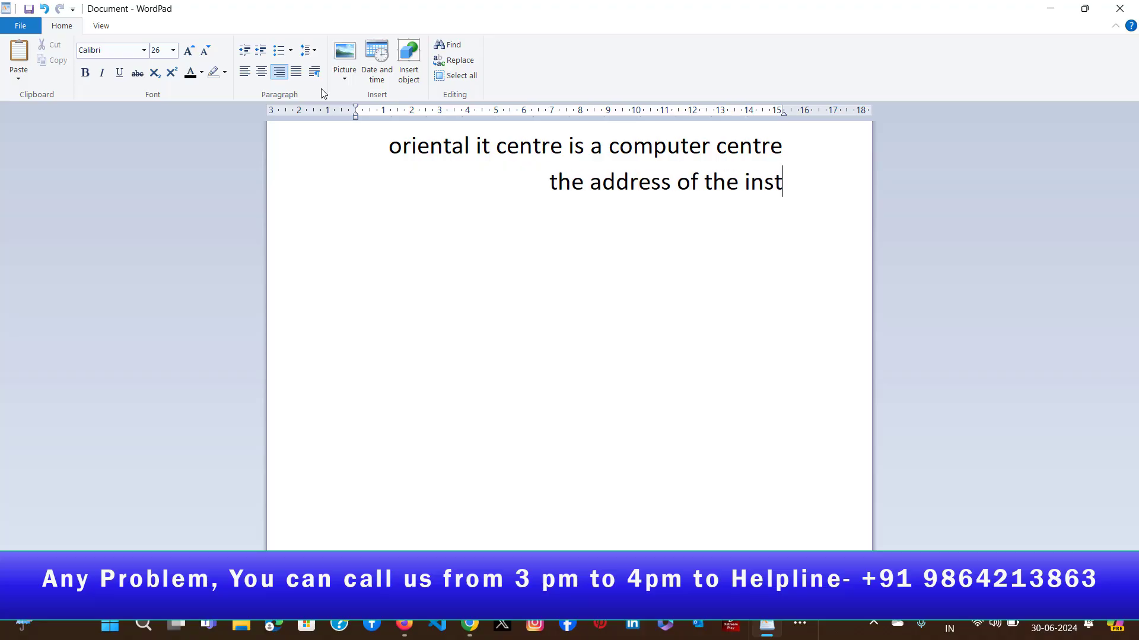
type("itute is ")
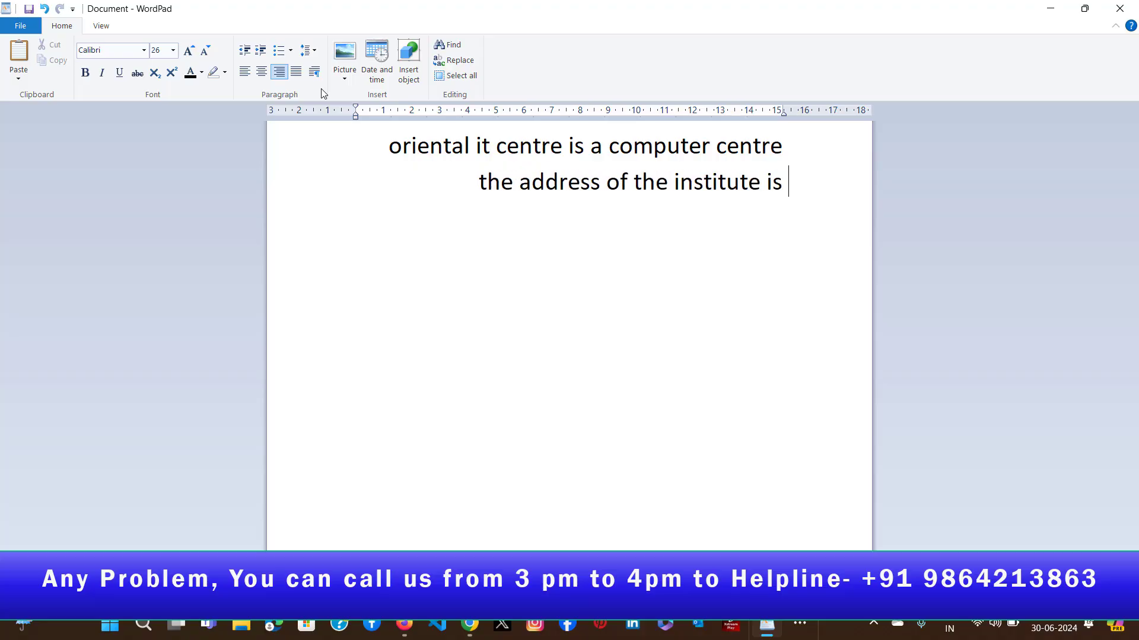
type("guwaha")
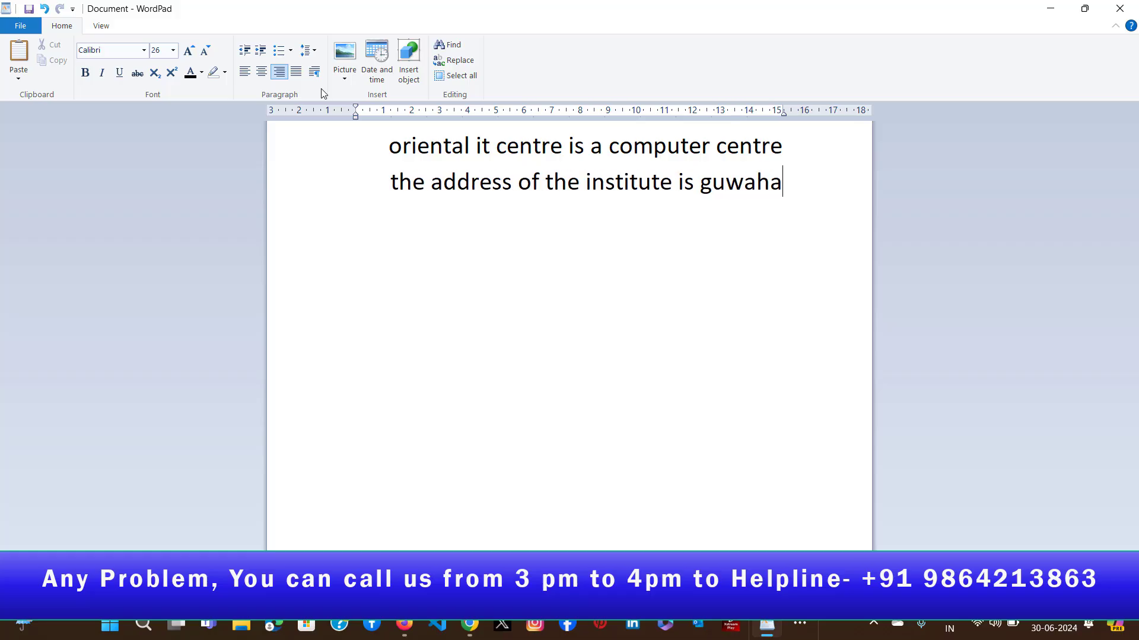
type("ti assam")
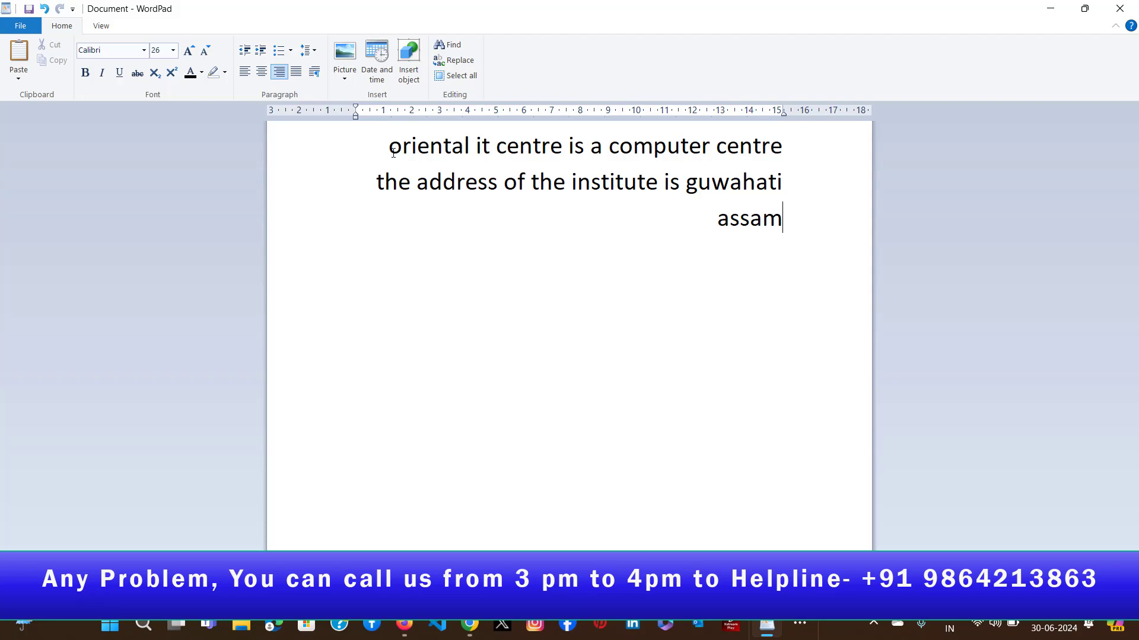
- Left-align all the text about the computer centre and change its alignment to justified
left_click_drag(389, 145, 716, 225)
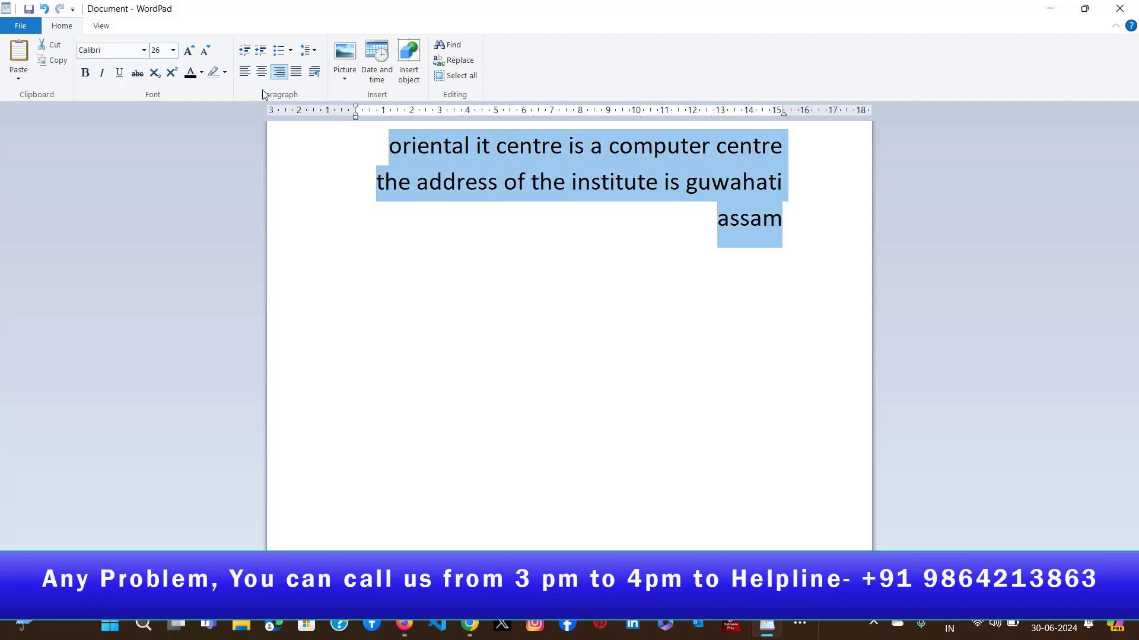
left_click(243, 72)
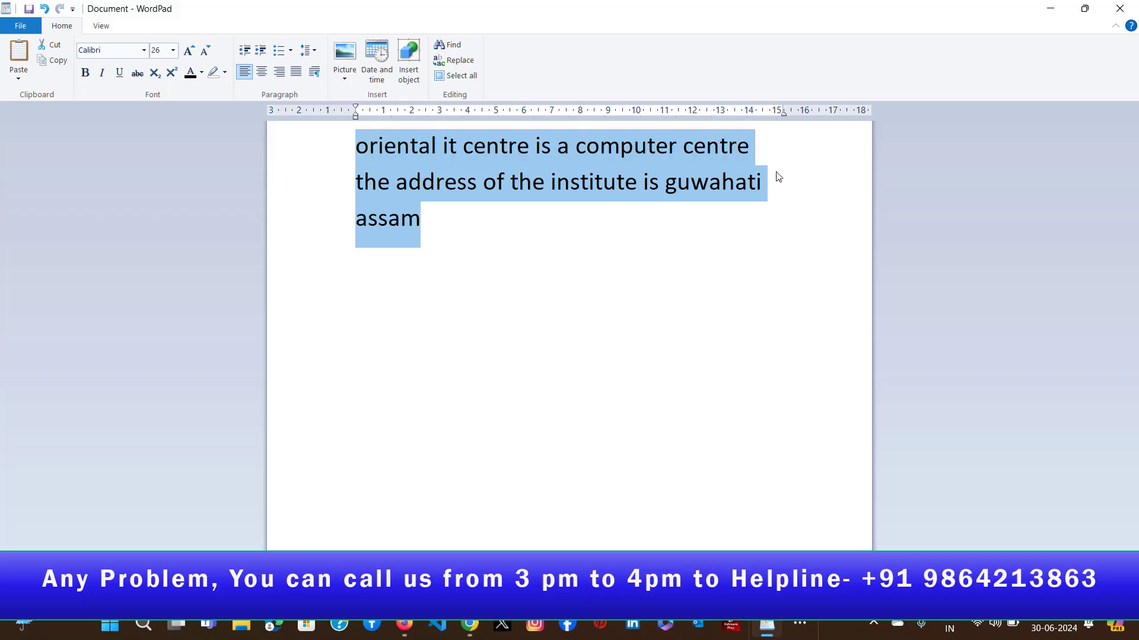
left_click(784, 115)
left_click(296, 72)
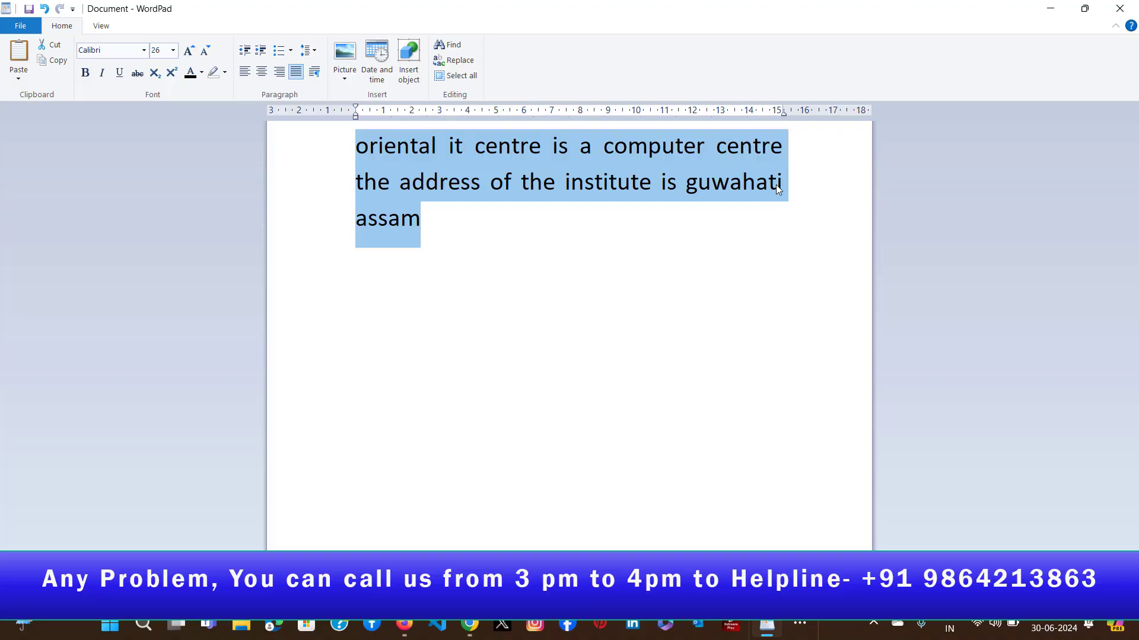
left_click(795, 194)
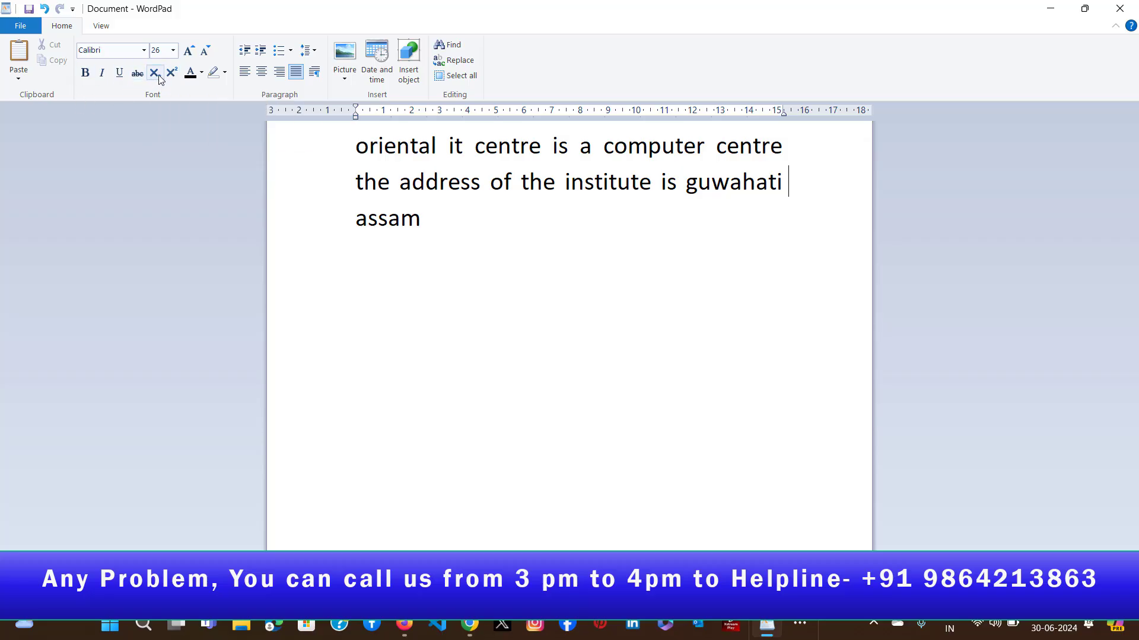
- Add the line "H2O-WATER" below the paragraph, leaving one empty line between them
left_click(425, 222)
key("Return")
key("Return")
type("H2O-WATER")
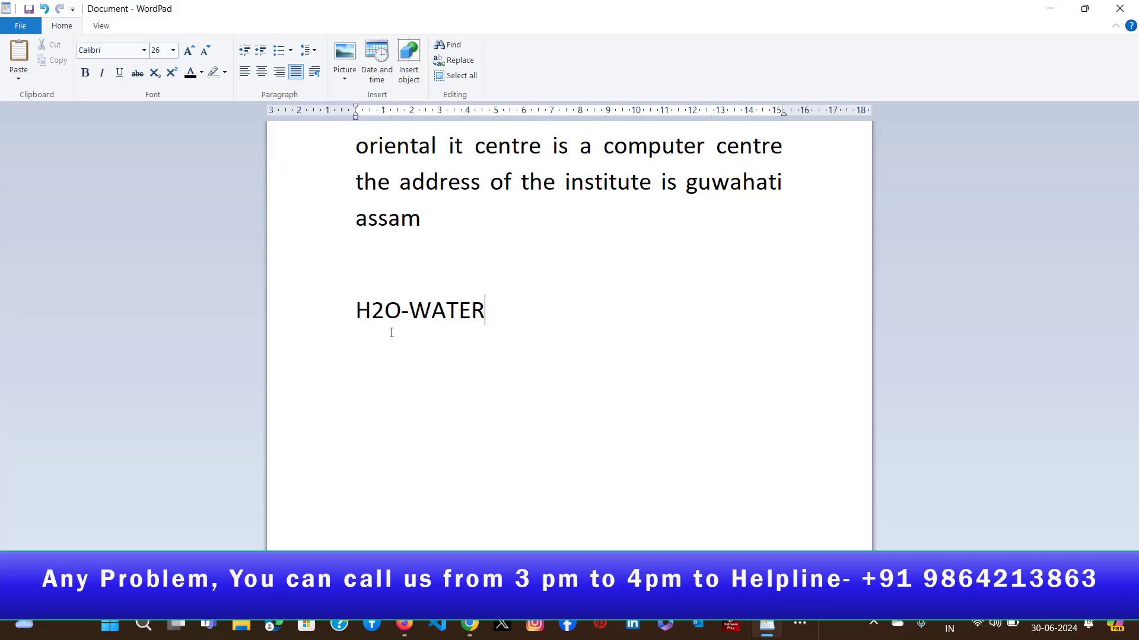
- Format the 2 in "H2O-WATER" as subscript
left_click_drag(371, 315, 384, 319)
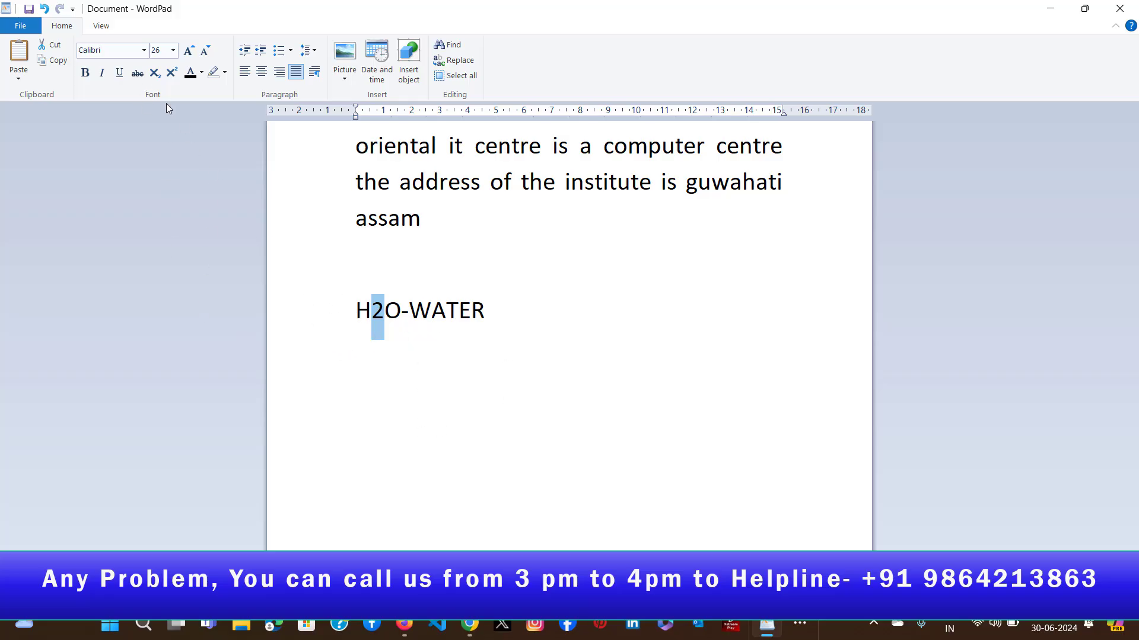
left_click(154, 73)
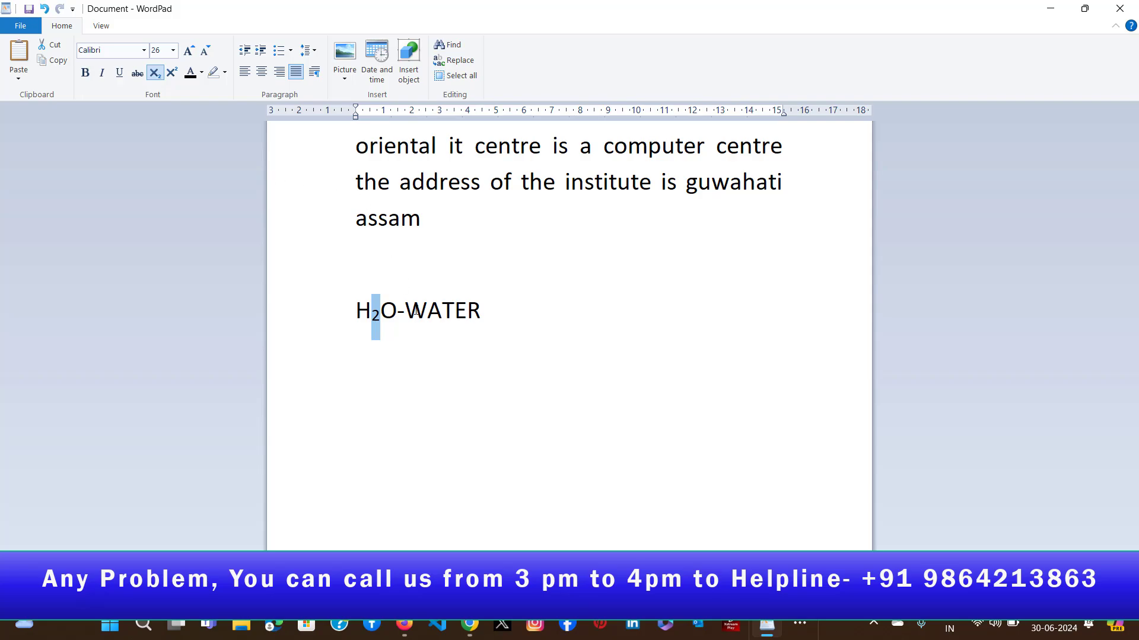
left_click(396, 320)
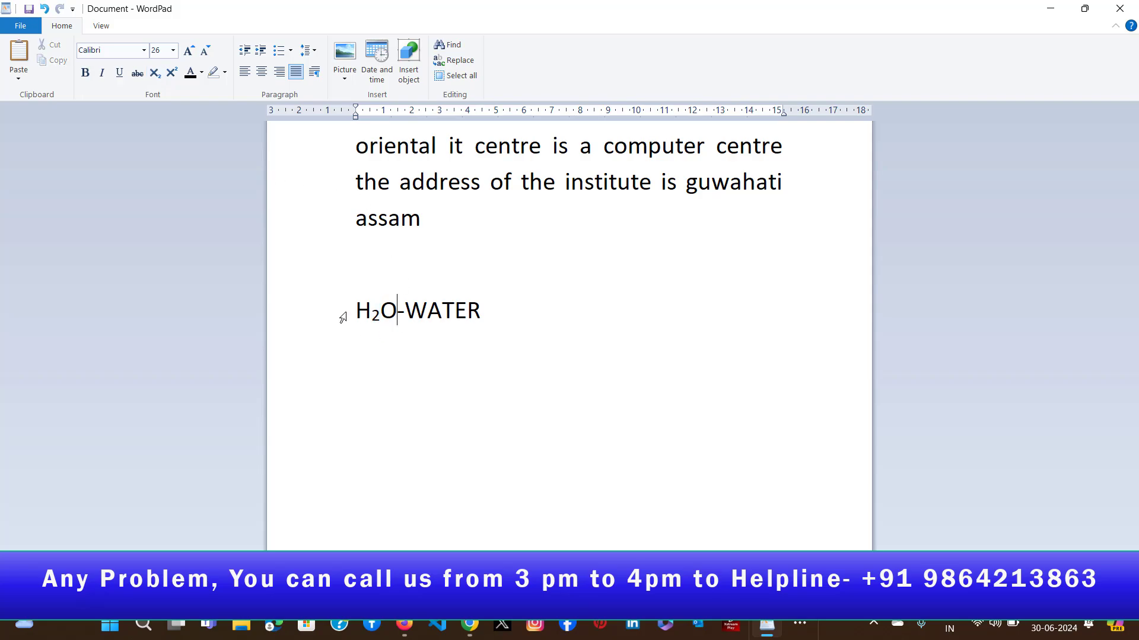
- Add the formula "A2+B2" on a new line below the water formula
left_click(507, 310)
key("Return")
type("A2+B2")
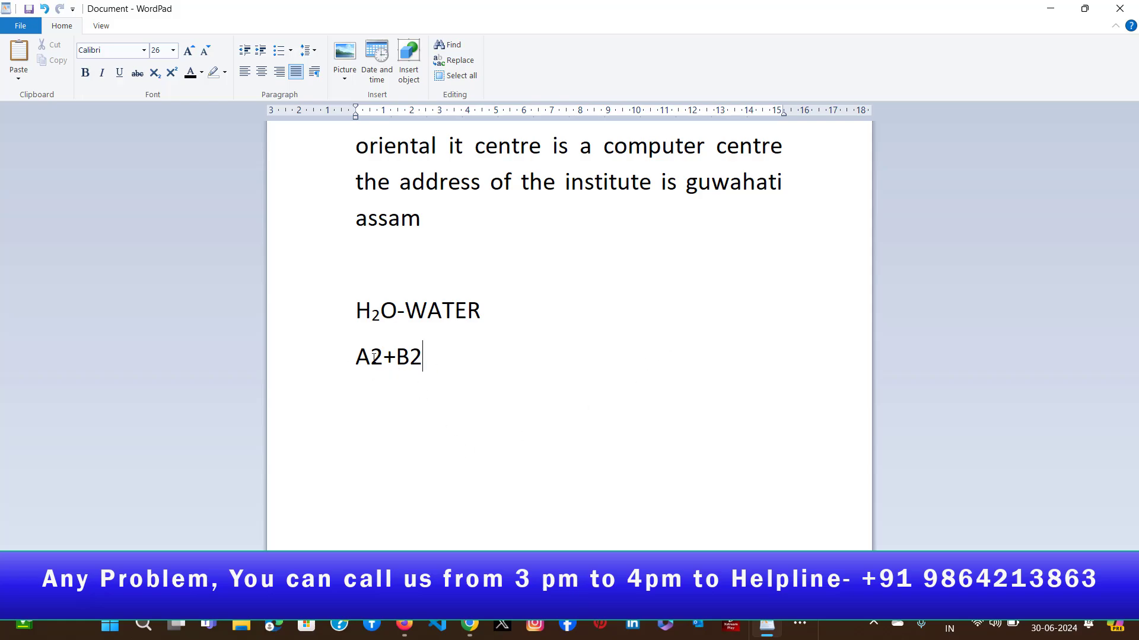
- Format both 2s in the "A2+B2" formula as superscript
left_click_drag(373, 355, 386, 364)
left_click(171, 76)
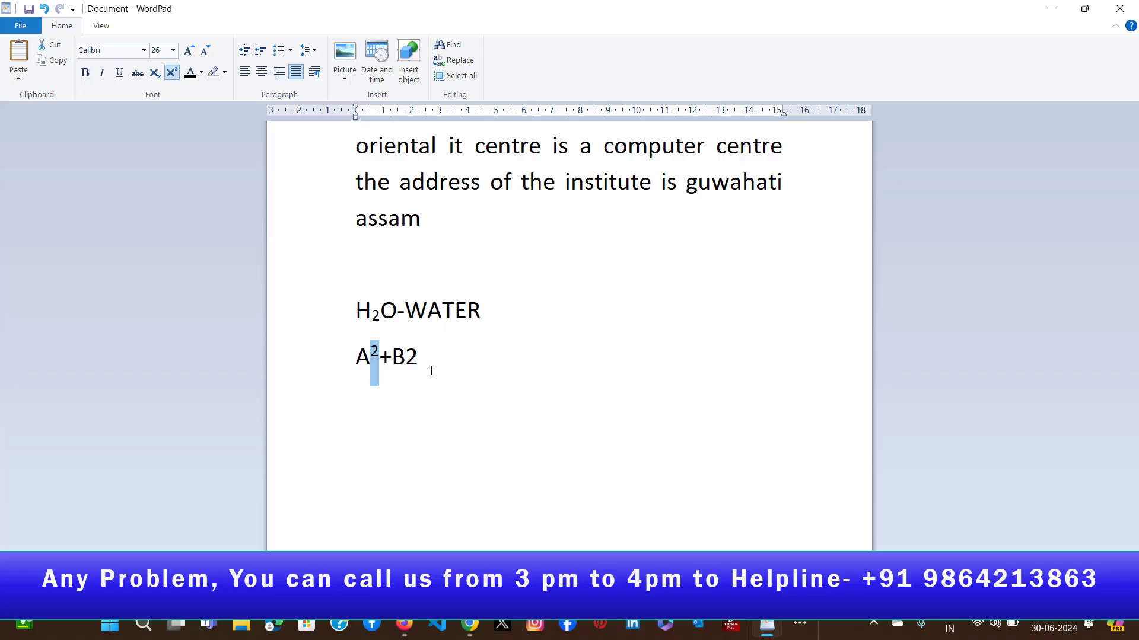
left_click_drag(406, 358, 419, 359)
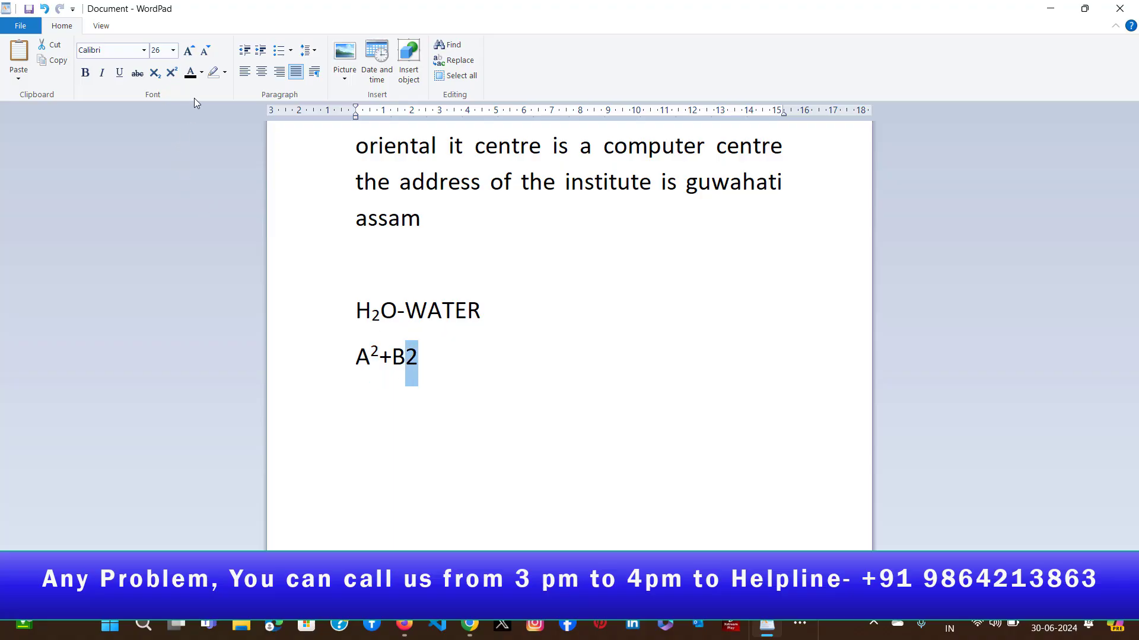
left_click(171, 72)
left_click(443, 370)
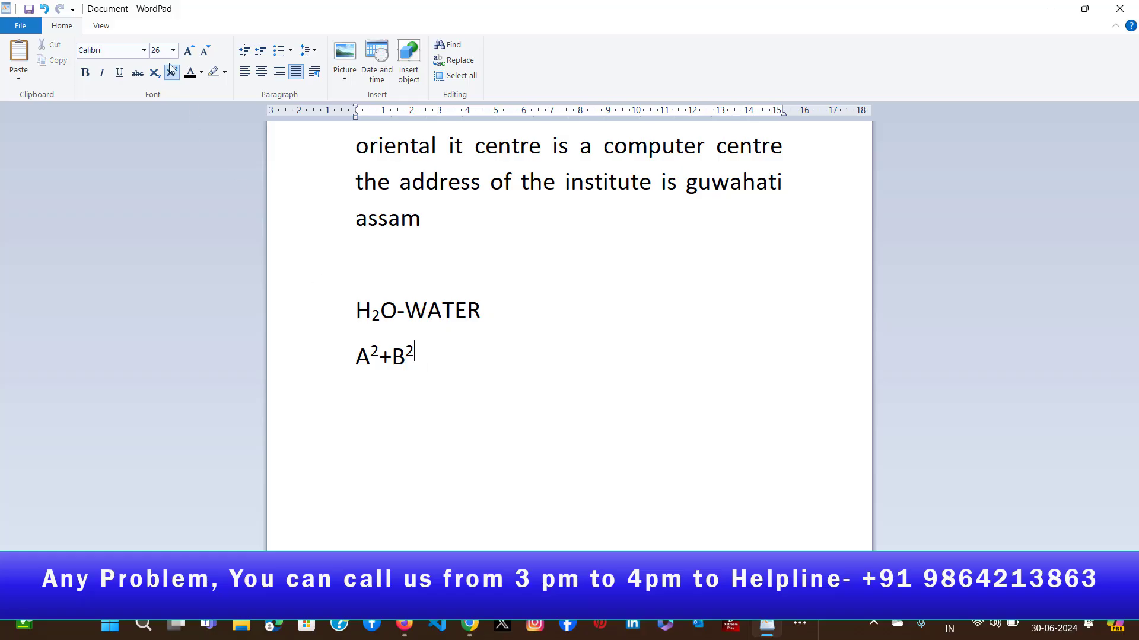
left_click(171, 73)
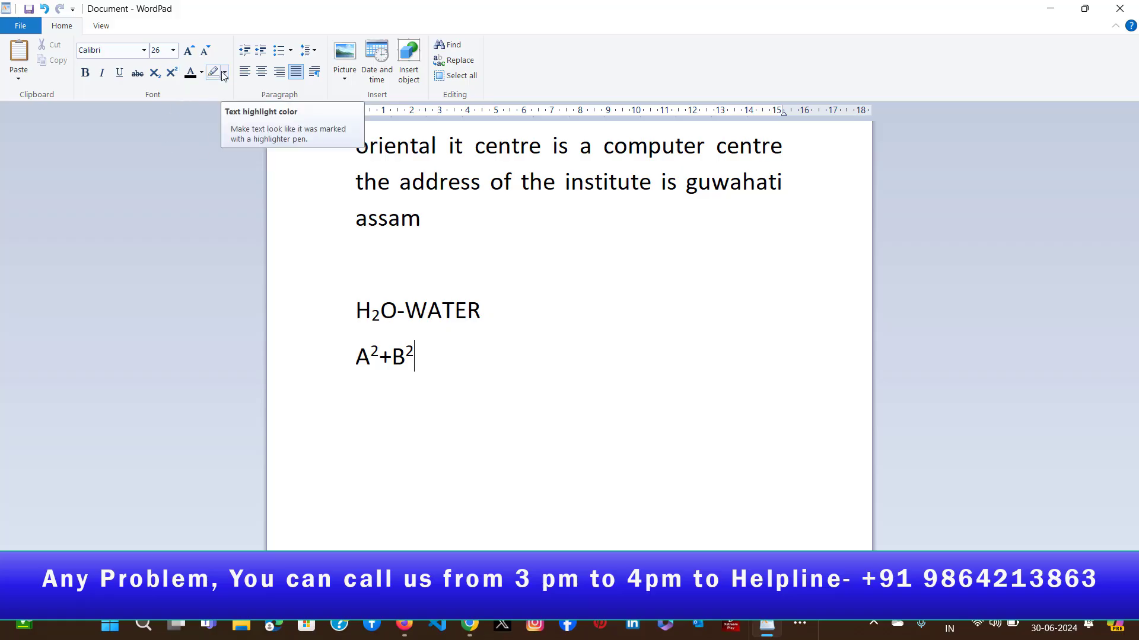
- Highlight the words "oriental it centre" in yellow
left_click(481, 181)
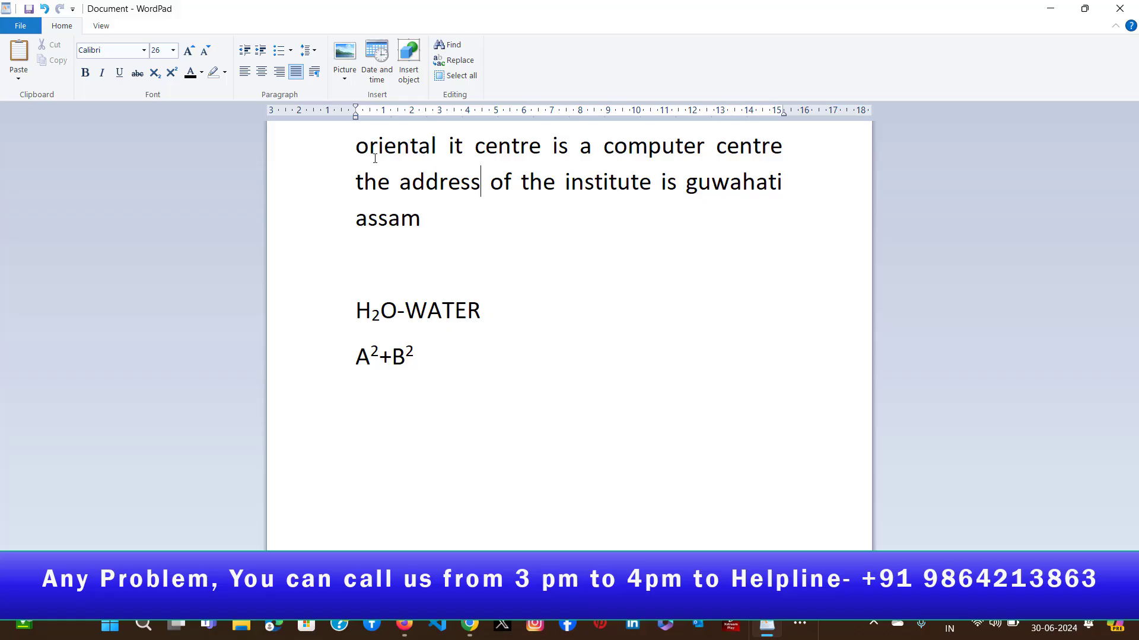
left_click(355, 147)
left_click_drag(355, 147, 508, 134)
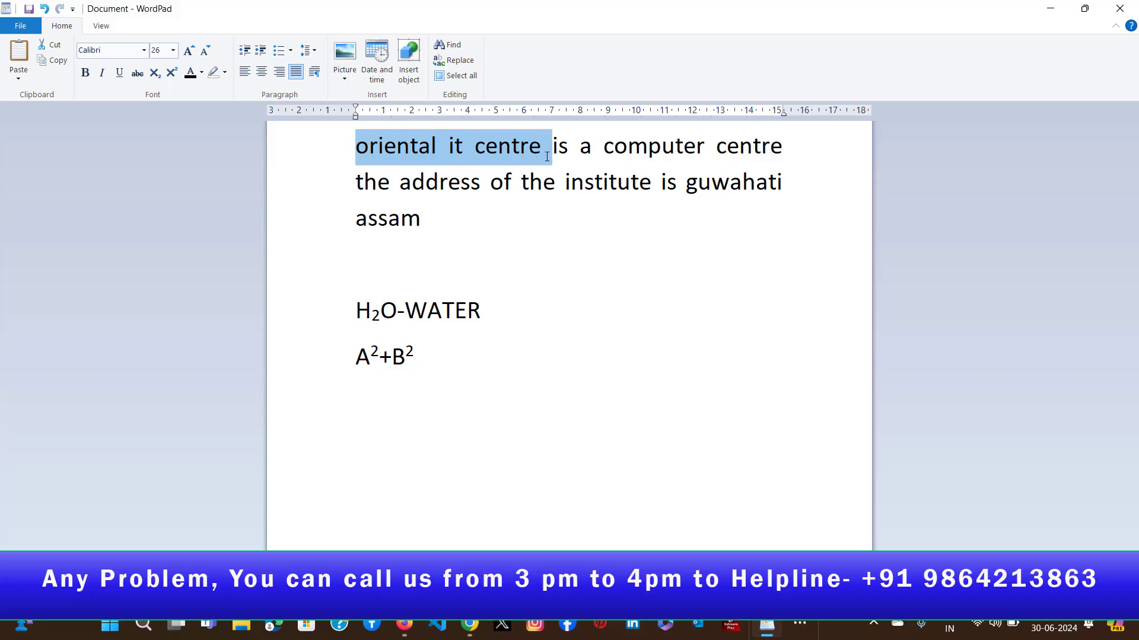
left_click_drag(547, 146, 540, 146)
left_click(224, 73)
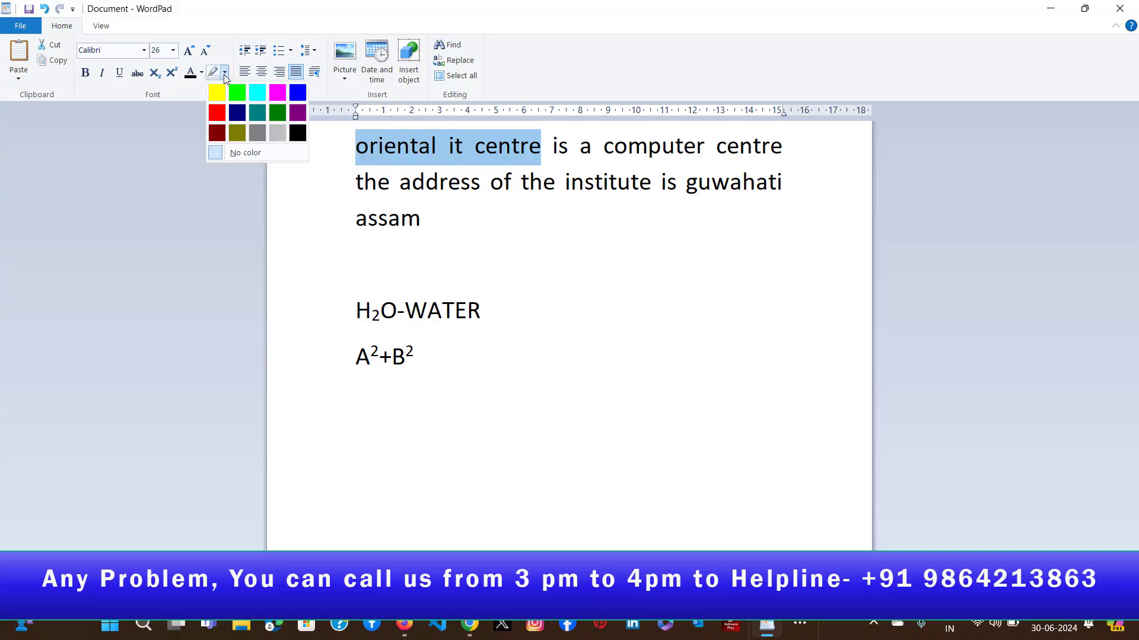
left_click(222, 93)
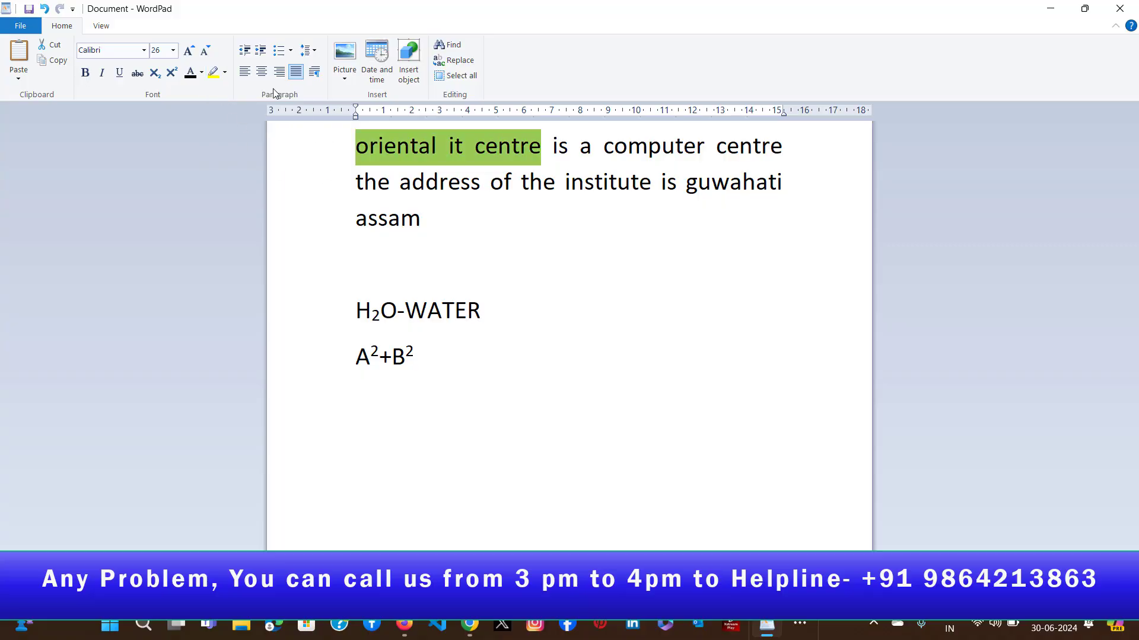
left_click(394, 145)
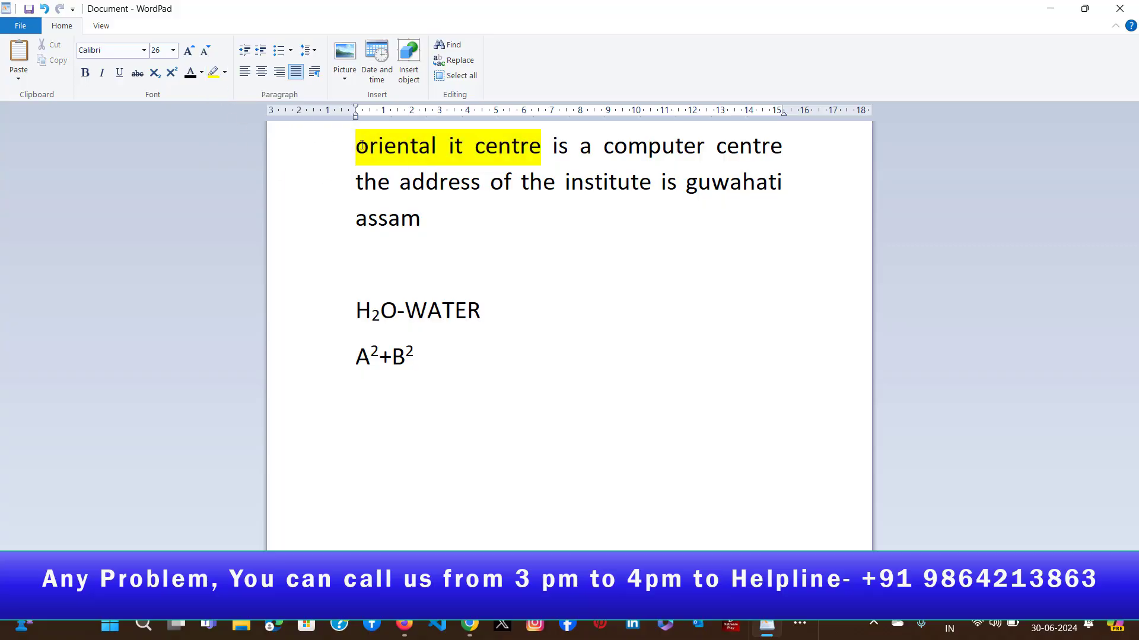
- Set the text highlight colour of "oriental it centre" to cyan
left_click_drag(356, 146, 552, 146)
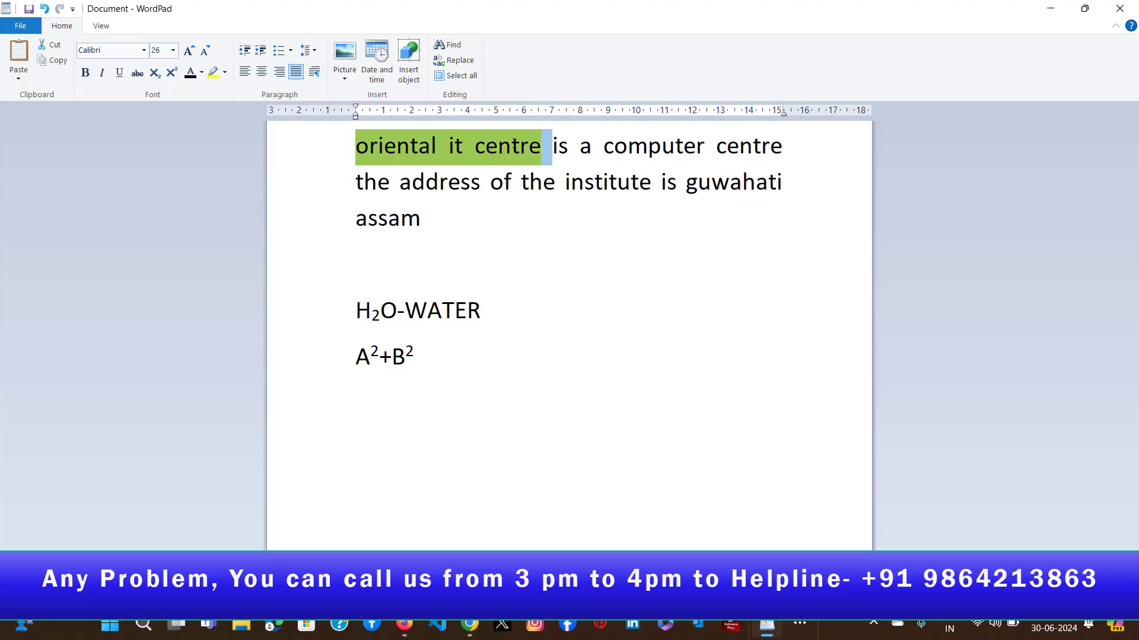
left_click(224, 73)
left_click(258, 93)
left_click(448, 182)
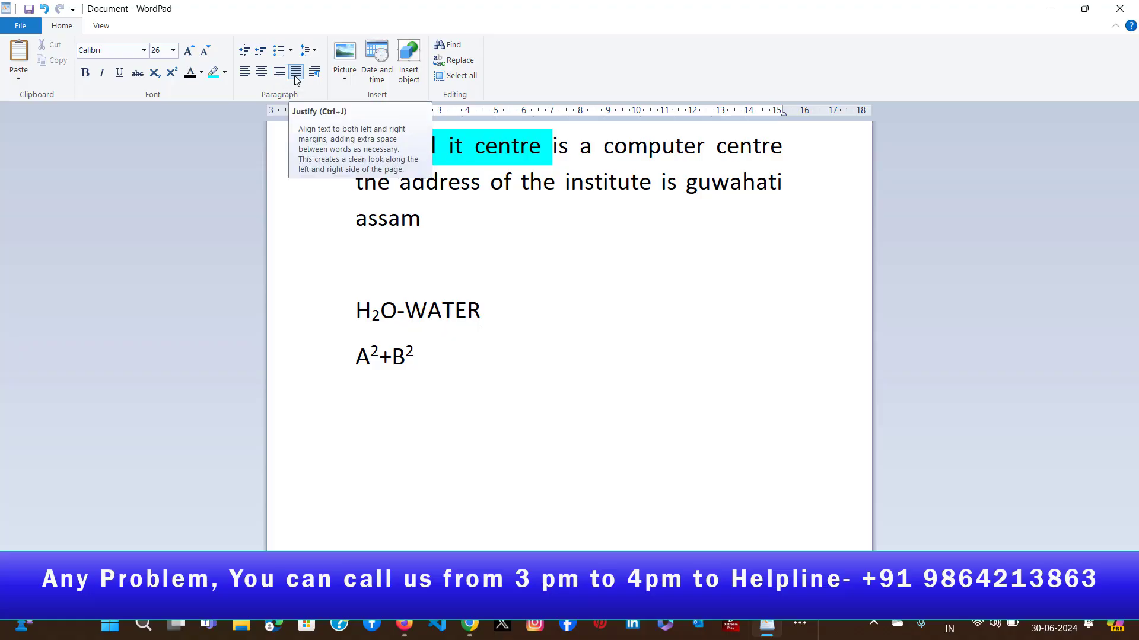
- Enter the heading "VEGITABLE" on the empty line below the paragraph and start a new line under it
left_click(156, 72)
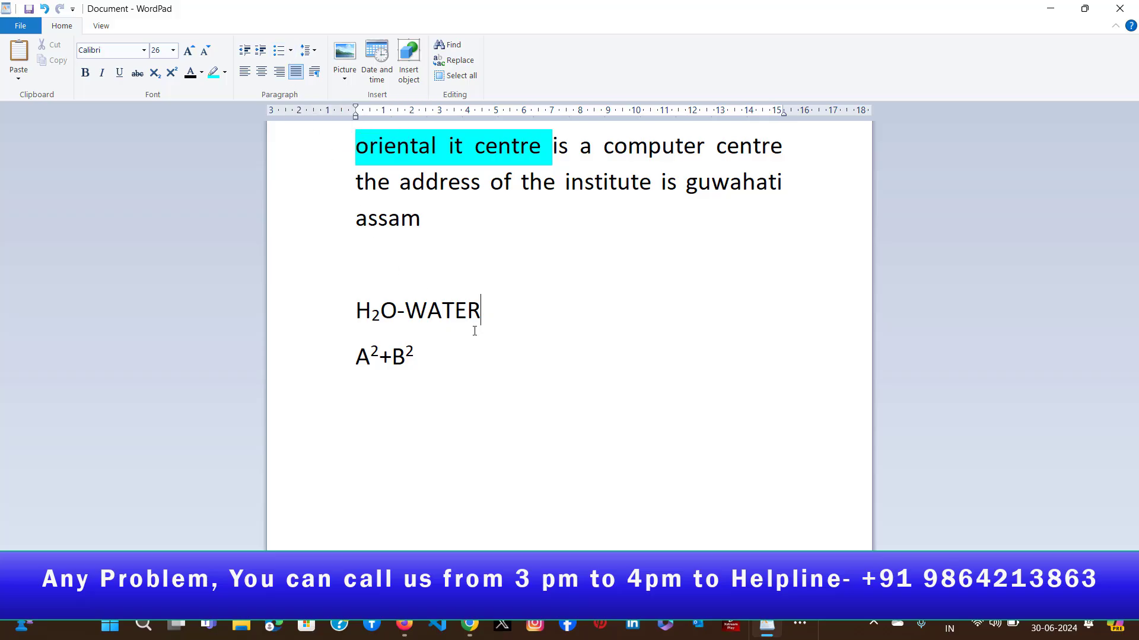
left_click(381, 255)
type("VEGITABLE")
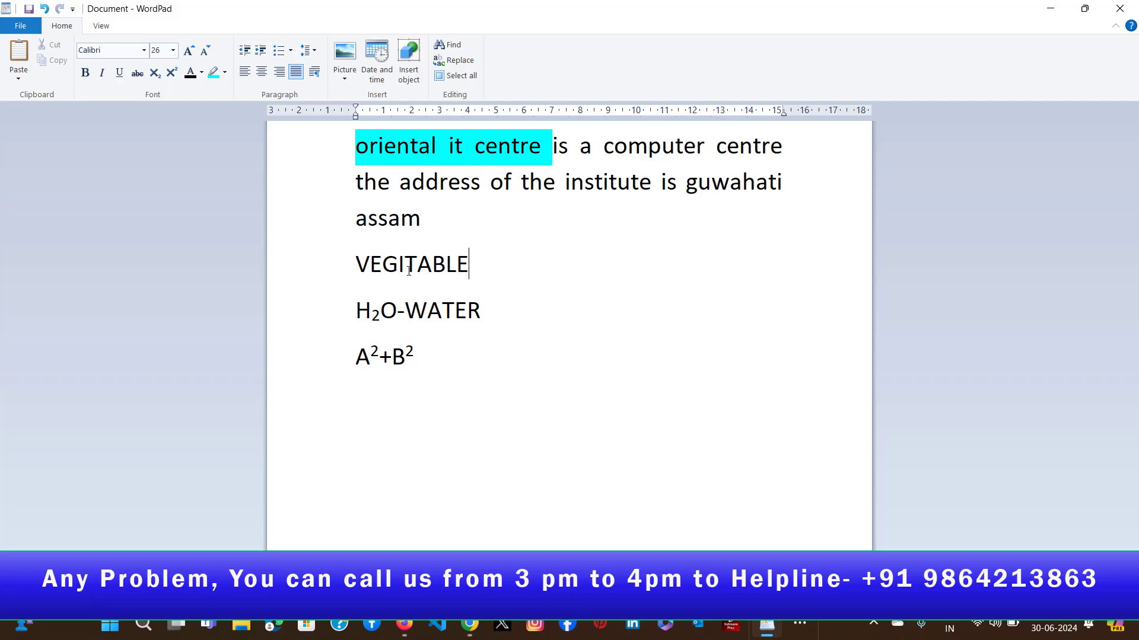
key("Return")
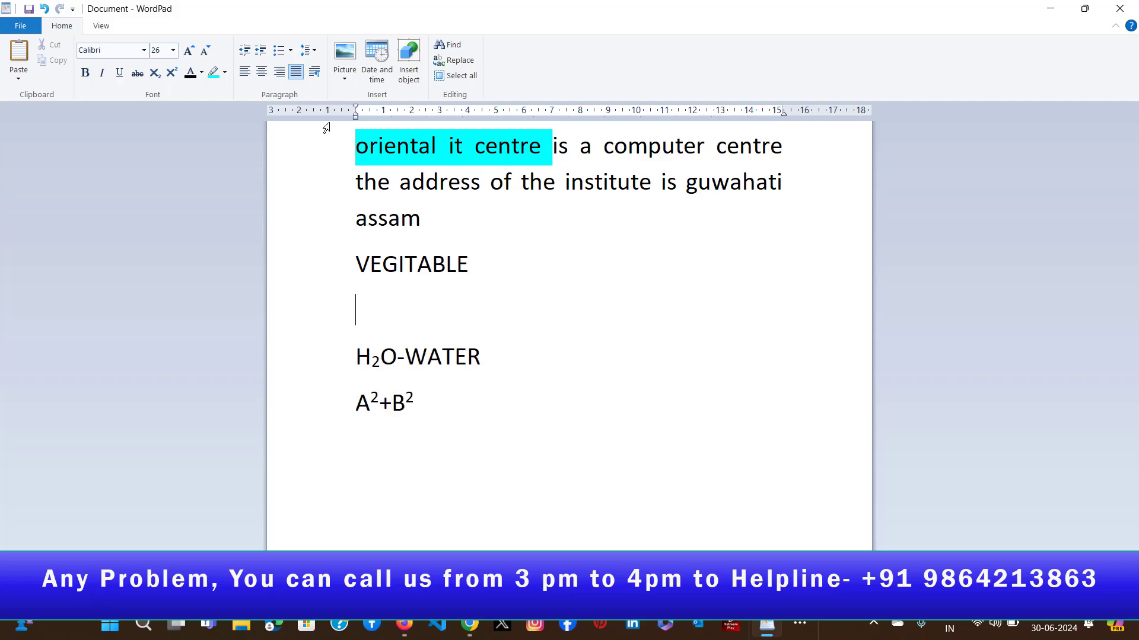
- Create a lowercase Roman numeral list under the VEGITABLE heading with the items POTATO, BRINJAL and CHILLY
left_click(291, 51)
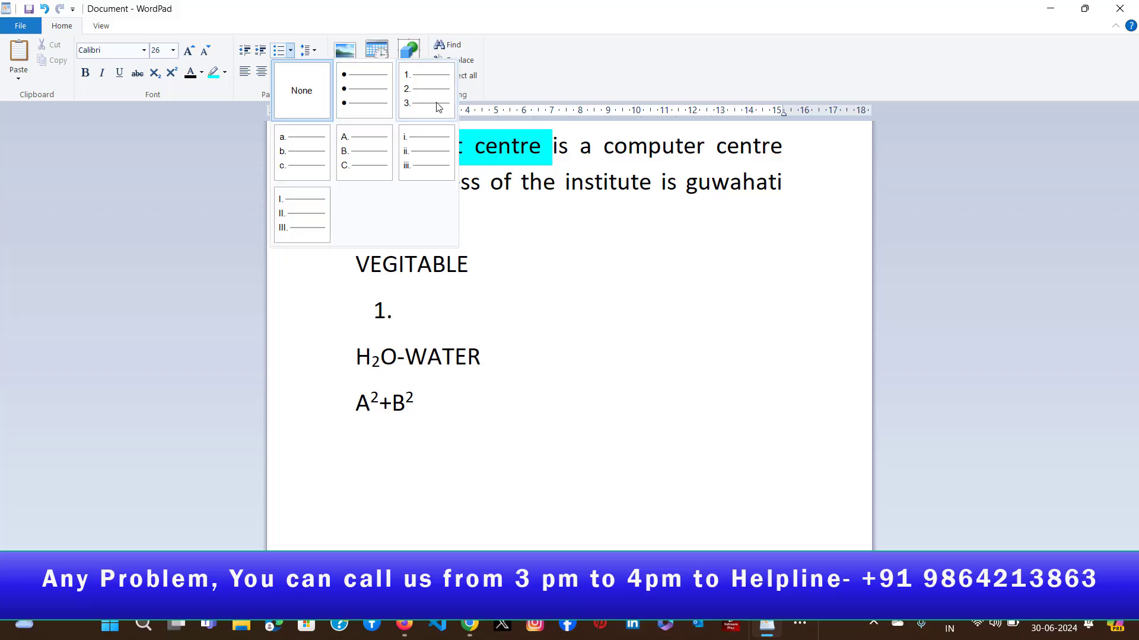
left_click(418, 161)
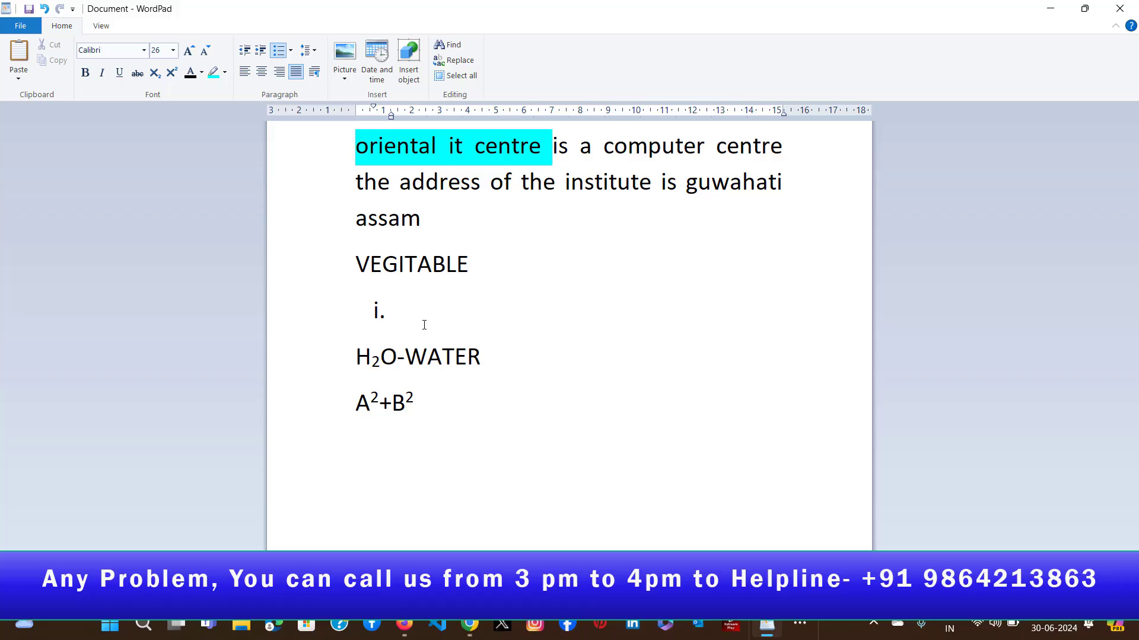
type("POTATO")
key("Return")
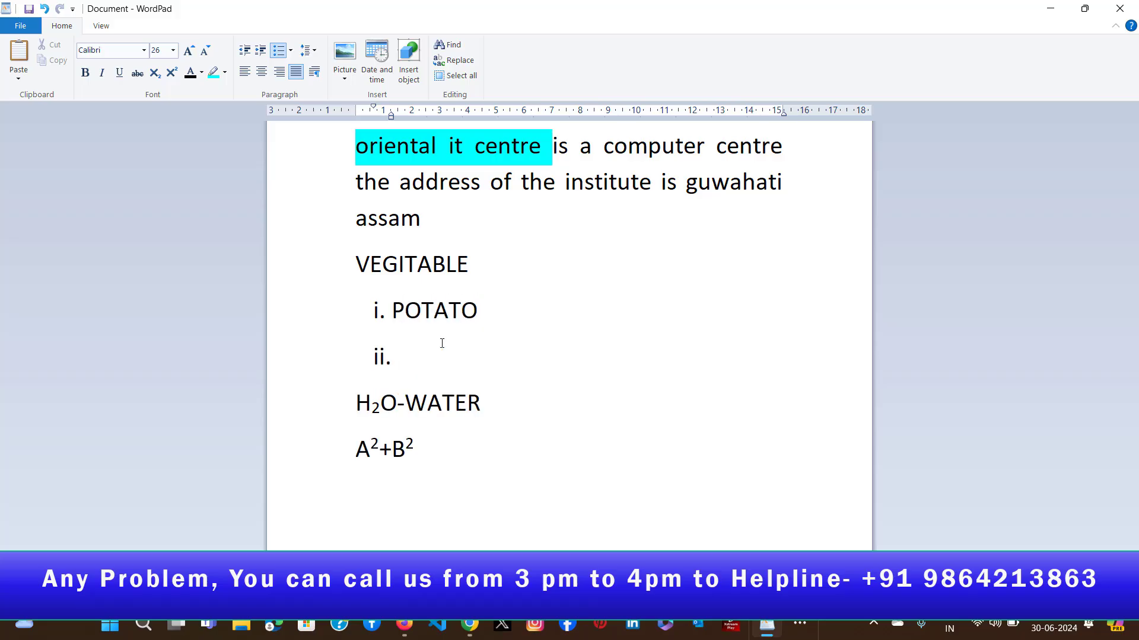
type("BRINJAL")
key("Return")
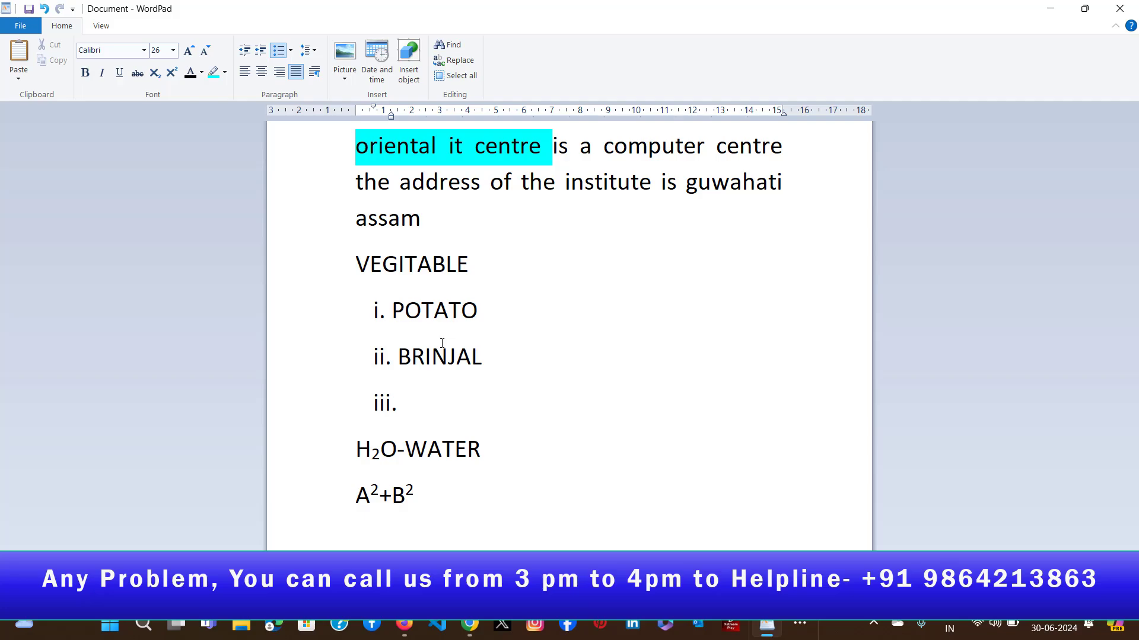
type("CHILLY")
- Change the three-item vegetable list from Roman numerals to round bullets
left_click_drag(392, 310, 478, 414)
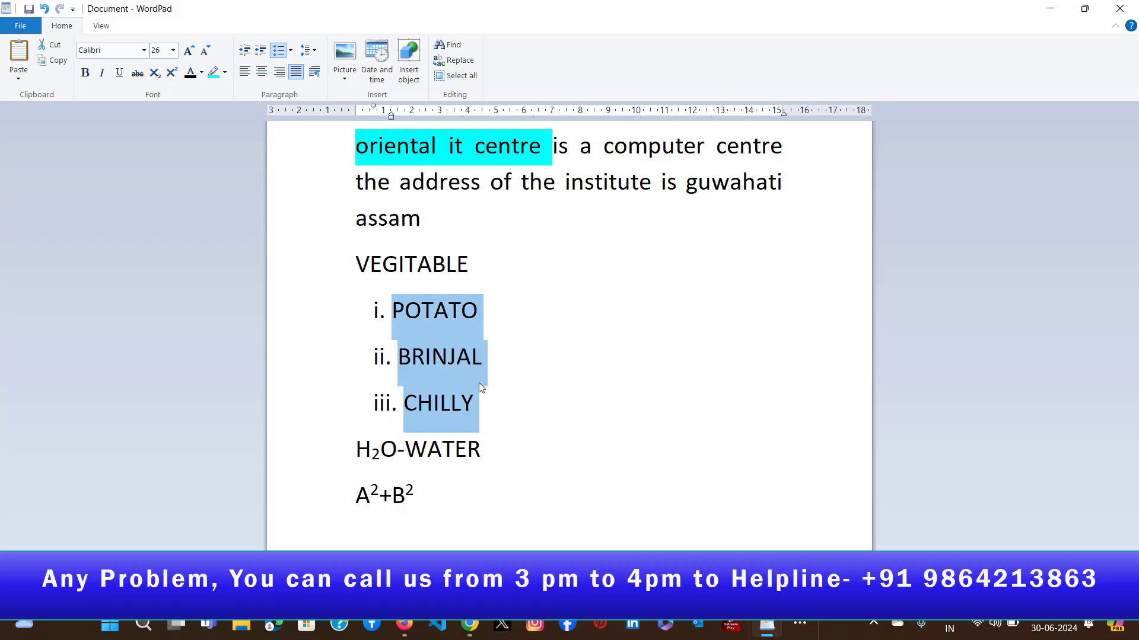
left_click(291, 51)
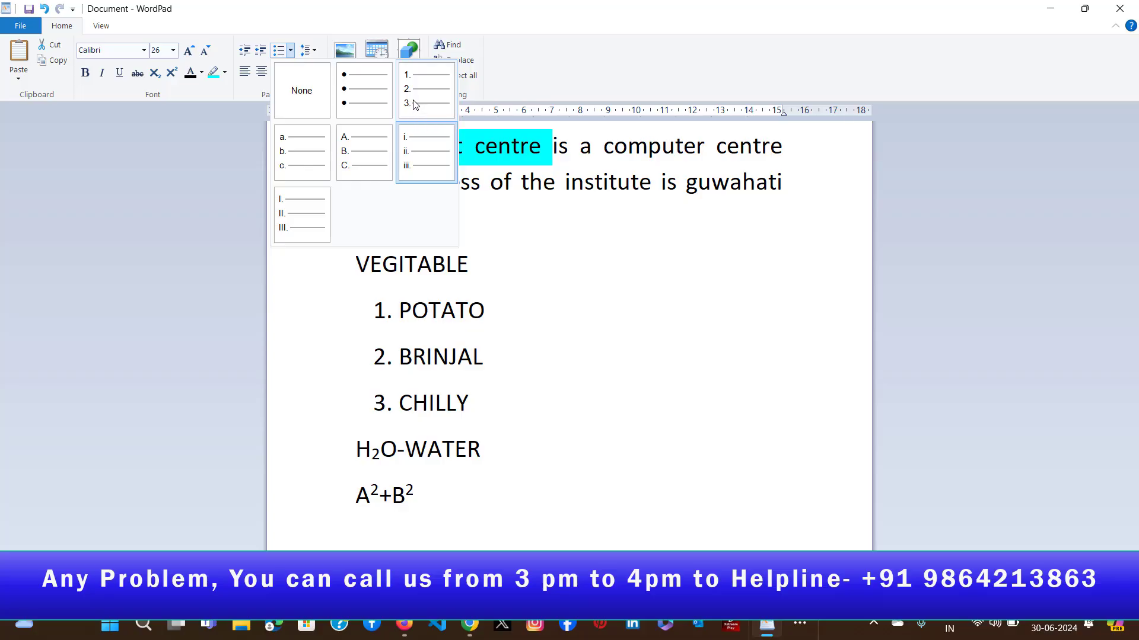
left_click(360, 93)
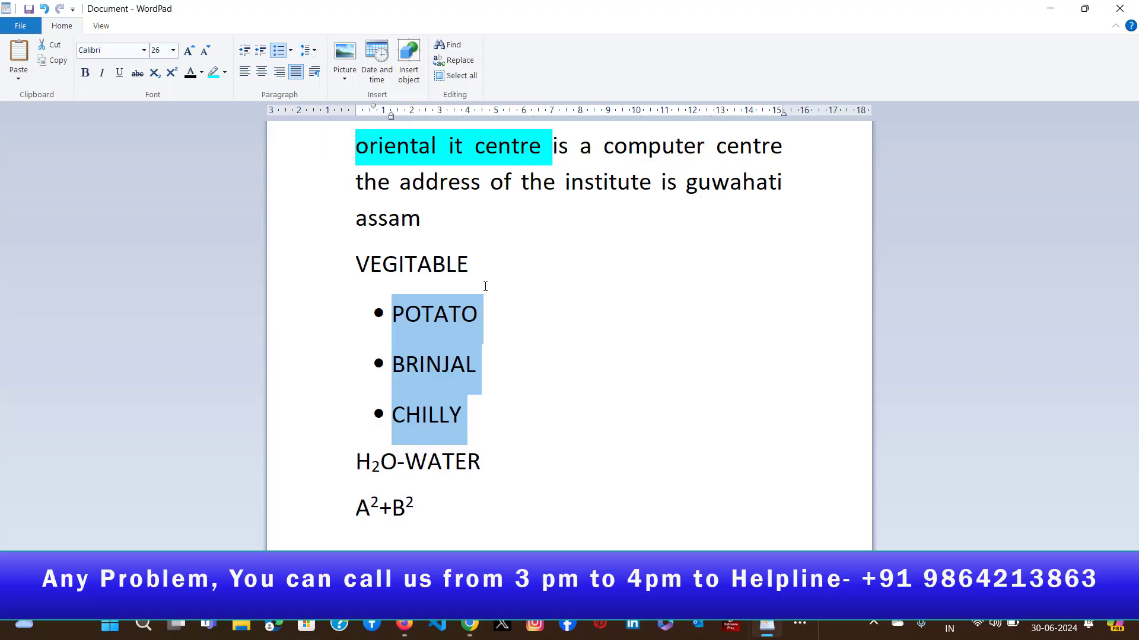
left_click(569, 302)
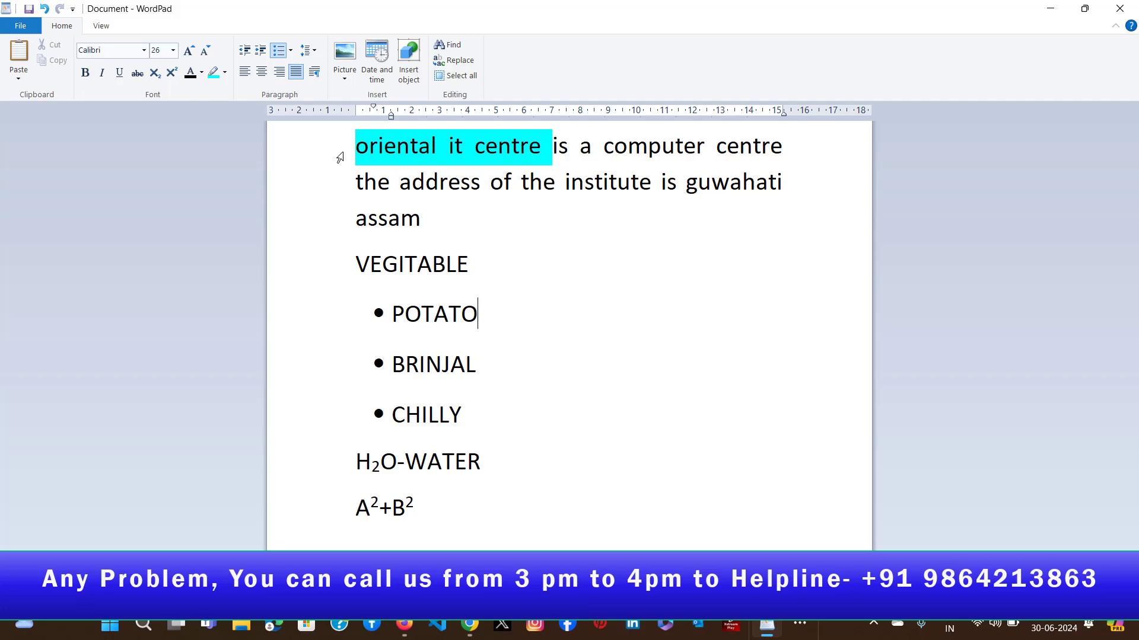
- Remove the 10pt space after the paragraph that begins "oriental it centre"
left_click_drag(342, 155, 340, 216)
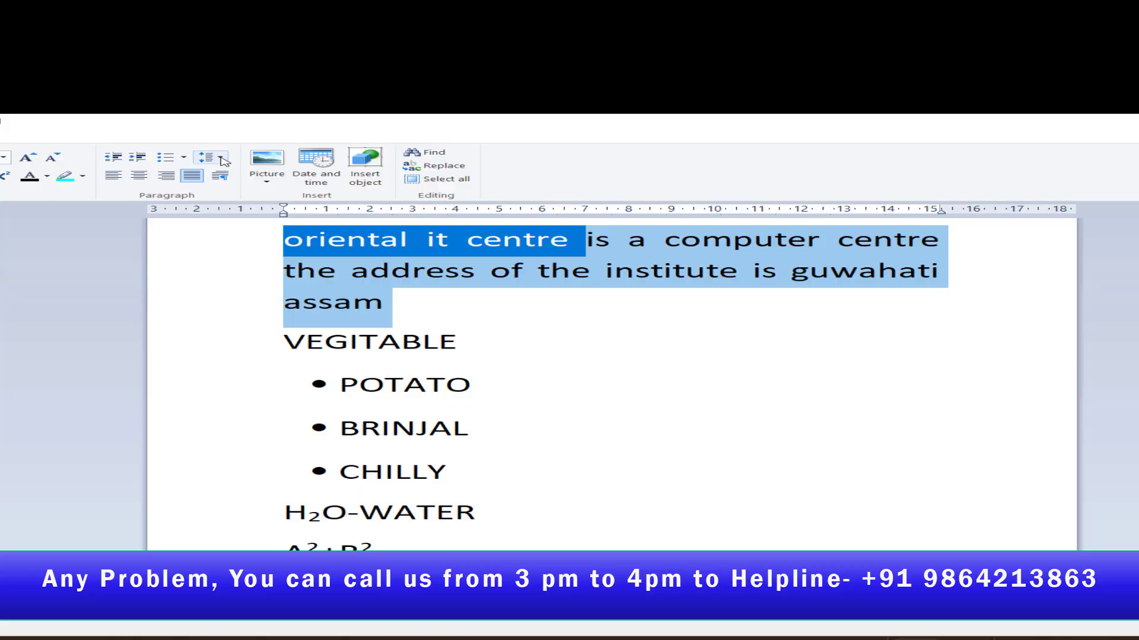
left_click(221, 159)
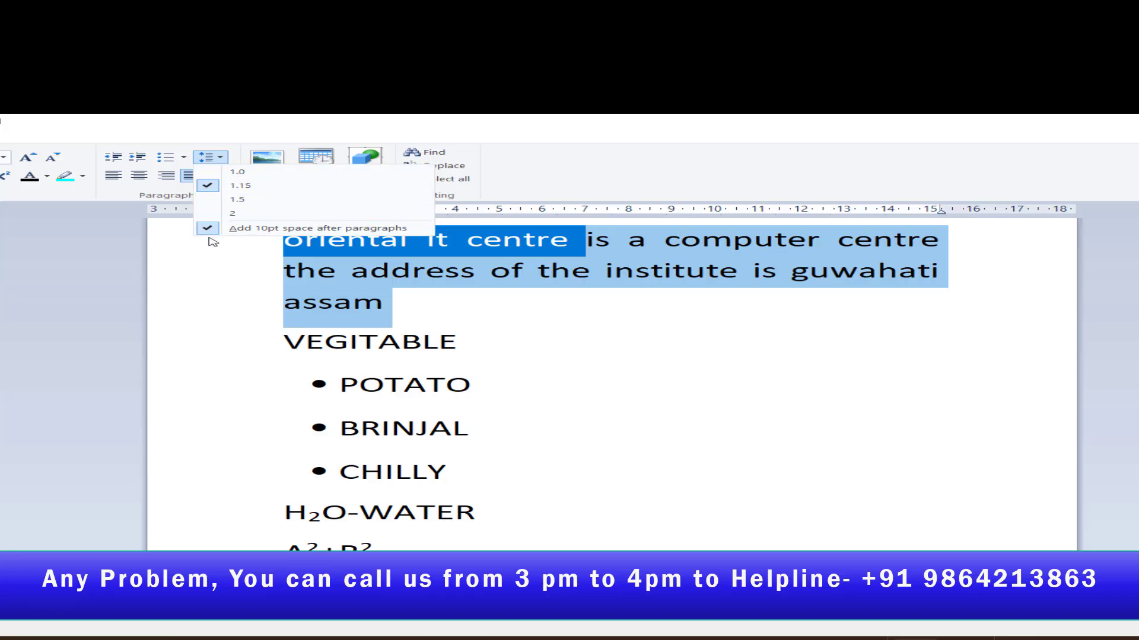
left_click(276, 229)
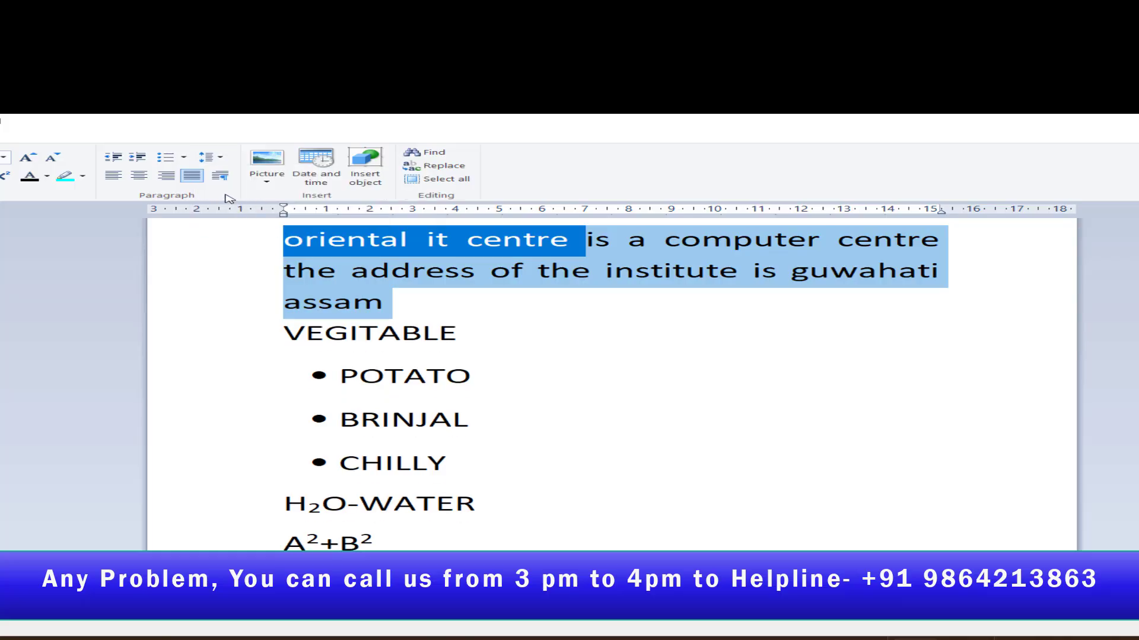
- Try a line spacing of 2 on the selected "oriental it centre" paragraph and return it to 1.15
left_click(207, 157)
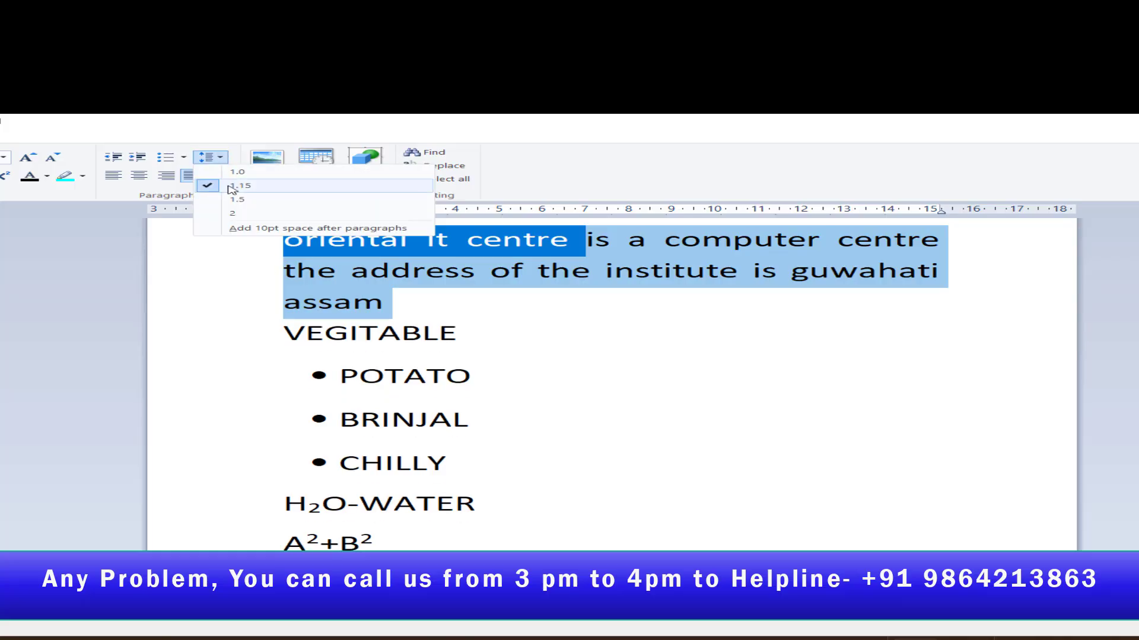
left_click(220, 215)
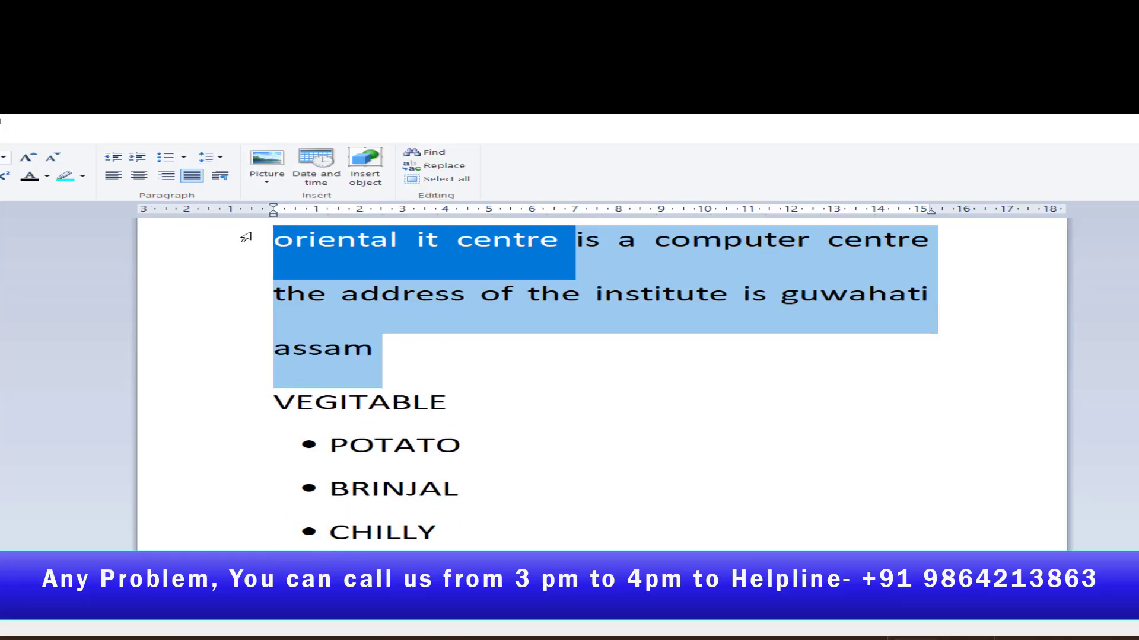
left_click(225, 157)
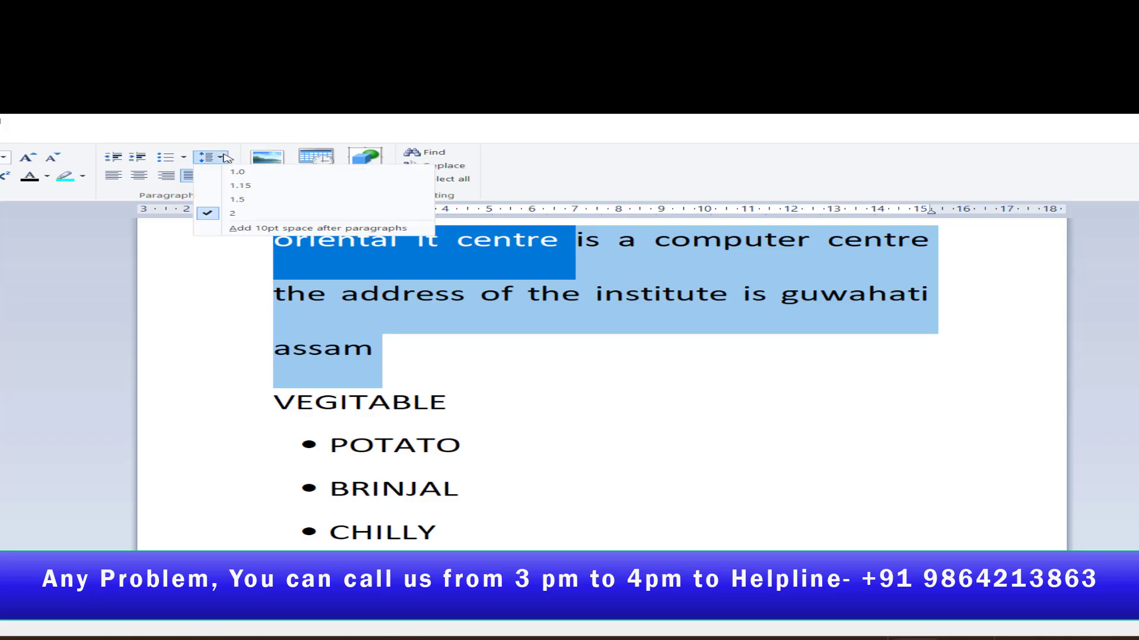
left_click(253, 186)
- Set the line spacing of the "oriental it centre" paragraph to 1.0 and deselect the text
left_click(210, 157)
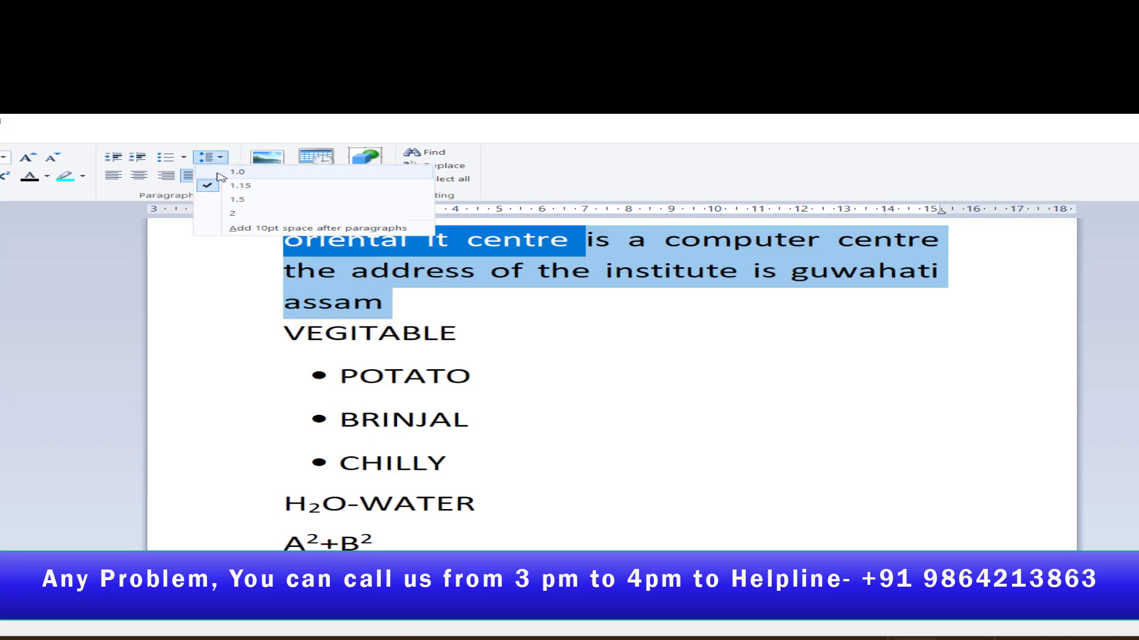
left_click(223, 175)
left_click(615, 345)
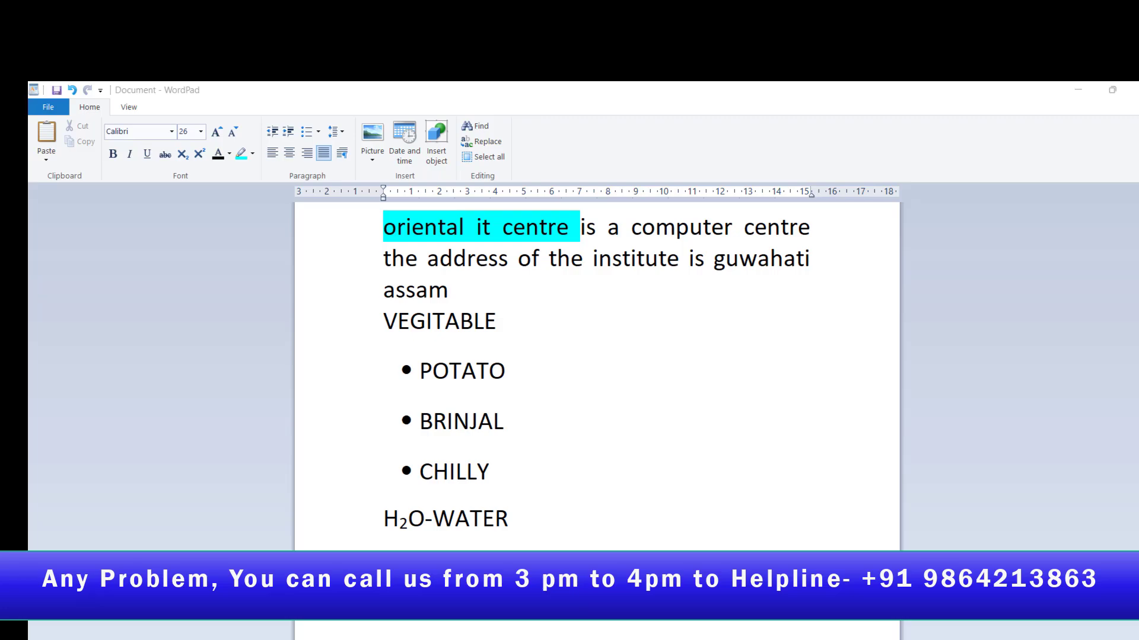
- Switch to Document9 in Word and review the BIO DATA layout, from the personal details and education table to the declaration
mouse_move(796, 639)
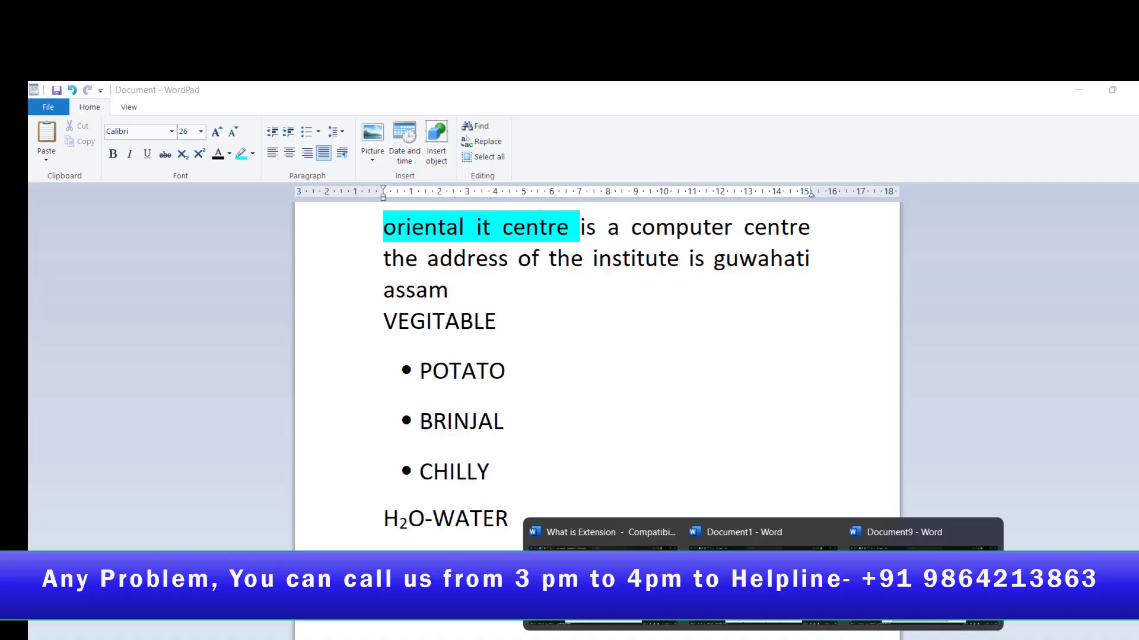
left_click(876, 551)
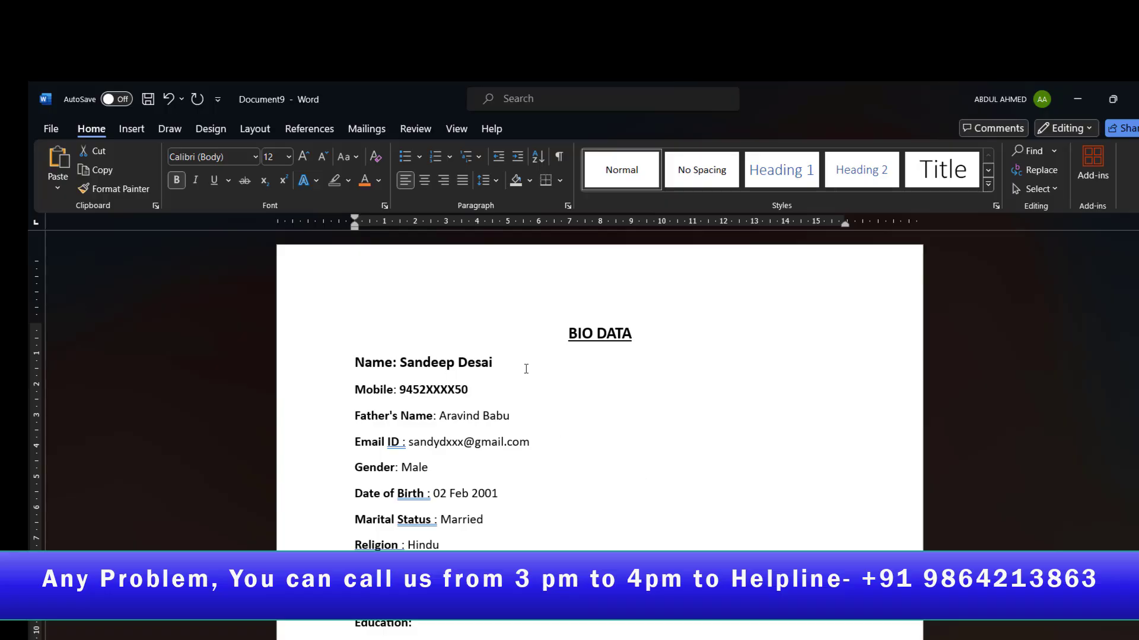
scroll(426, 372, "down", 5)
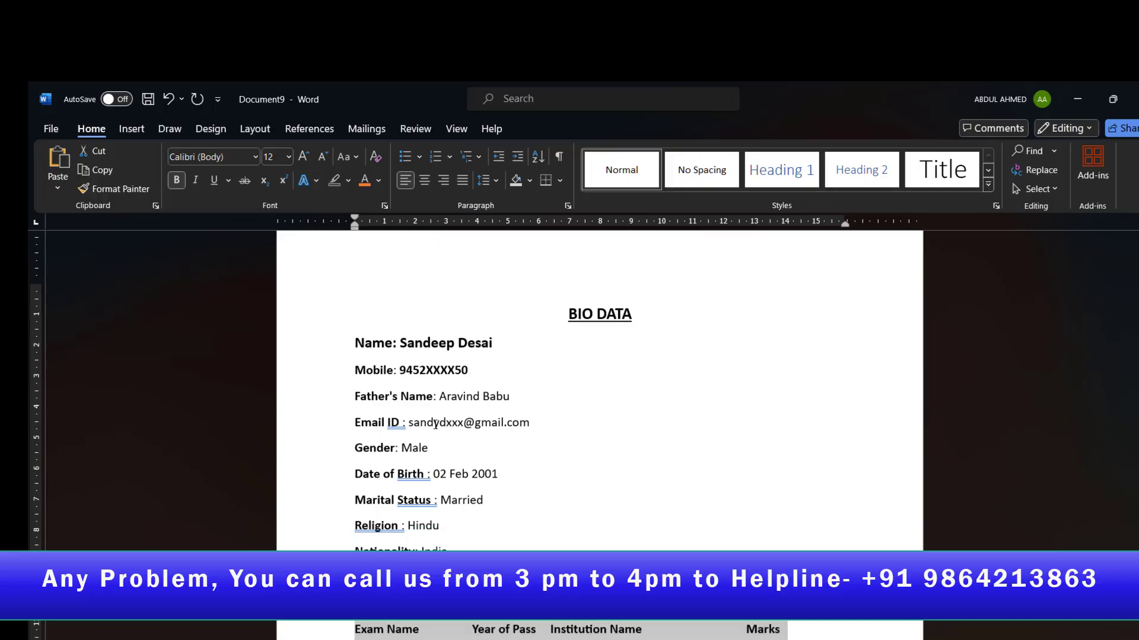
scroll(450, 452, "down", 4)
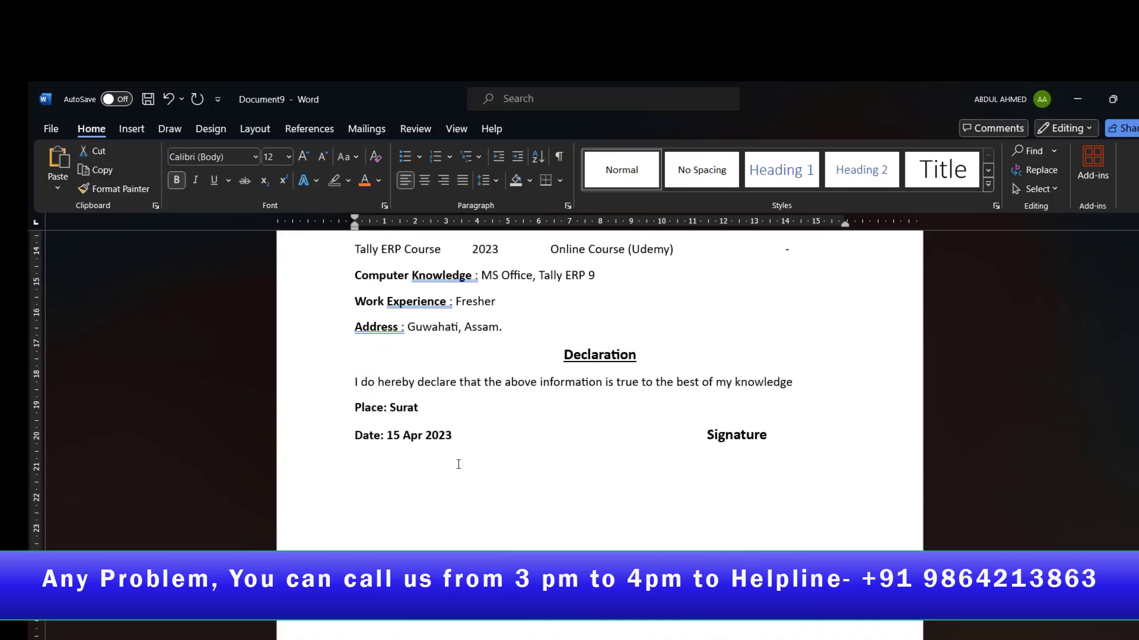
scroll(459, 466, "up", 5)
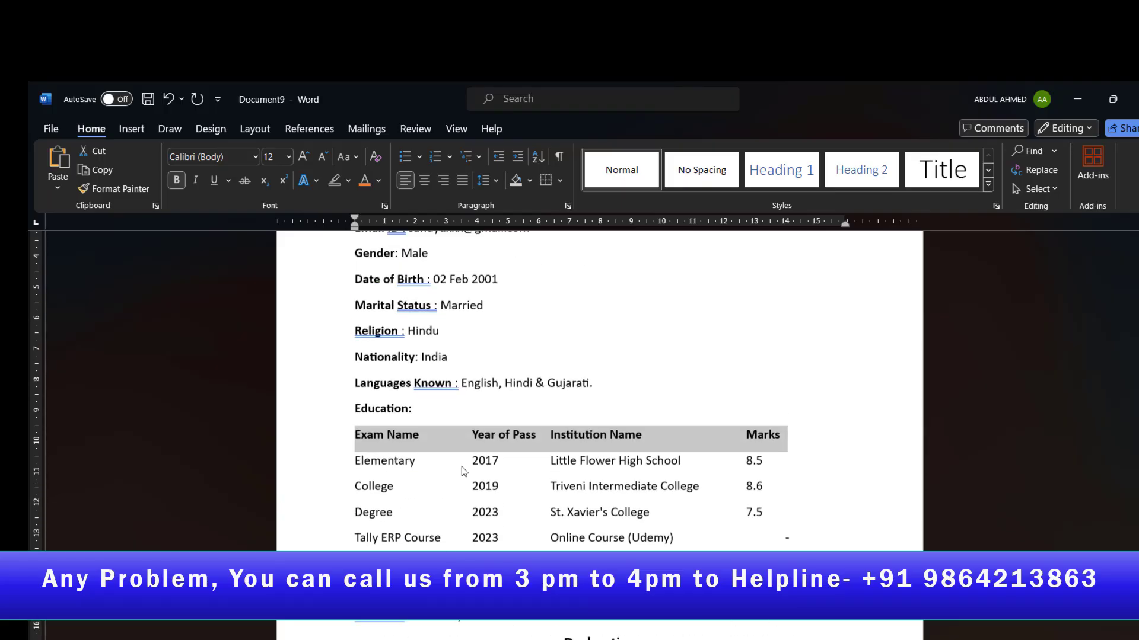
scroll(463, 472, "up", 5)
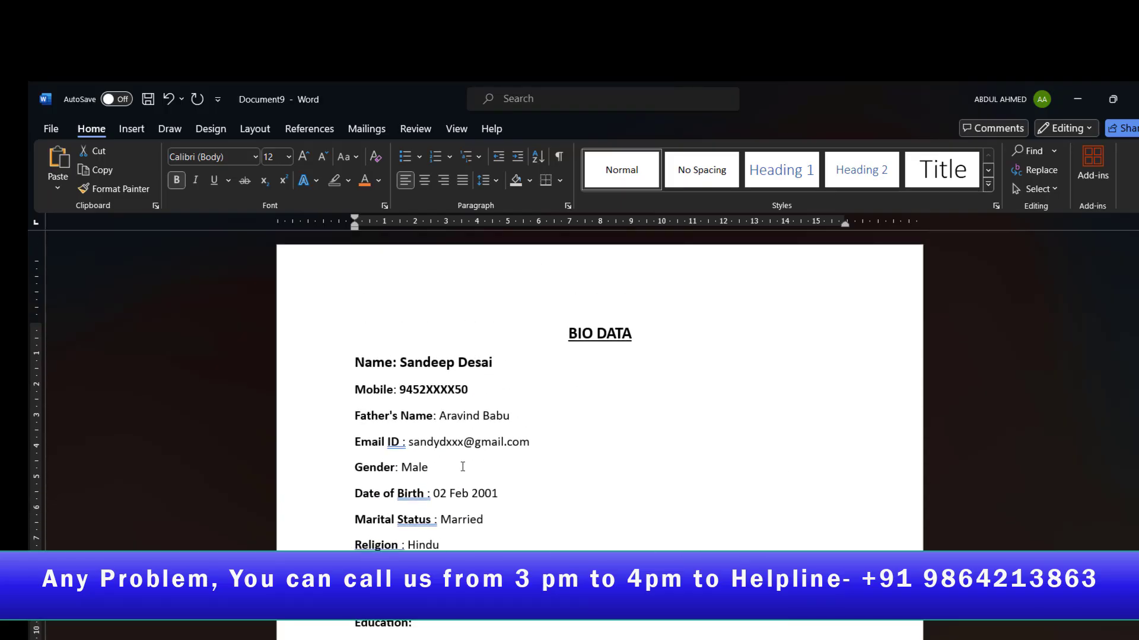